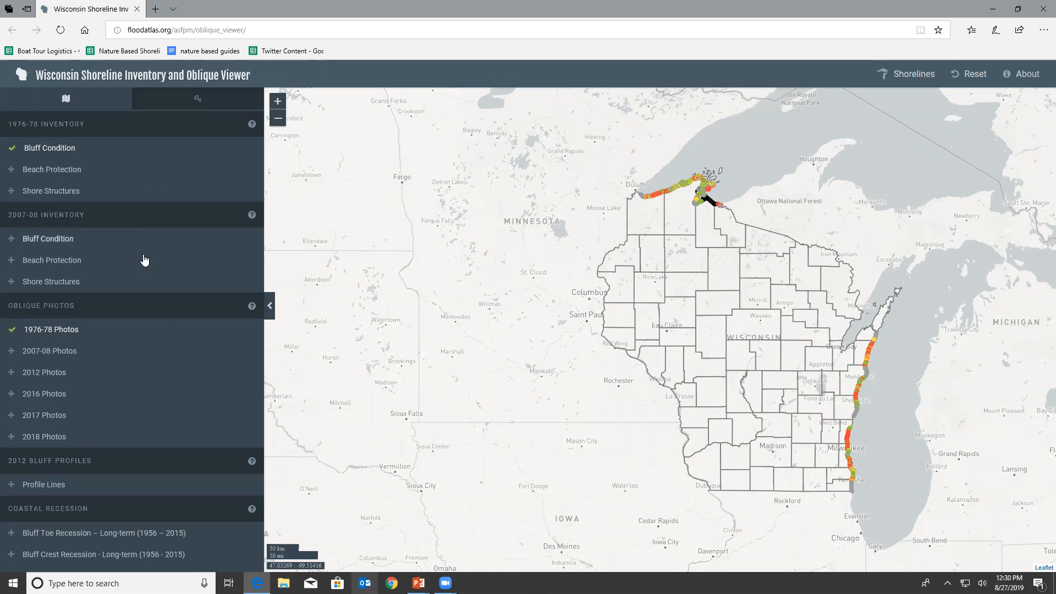
# Look through the available map layers and show the legend for the active layers
pyautogui.scroll(-5, 144, 402)
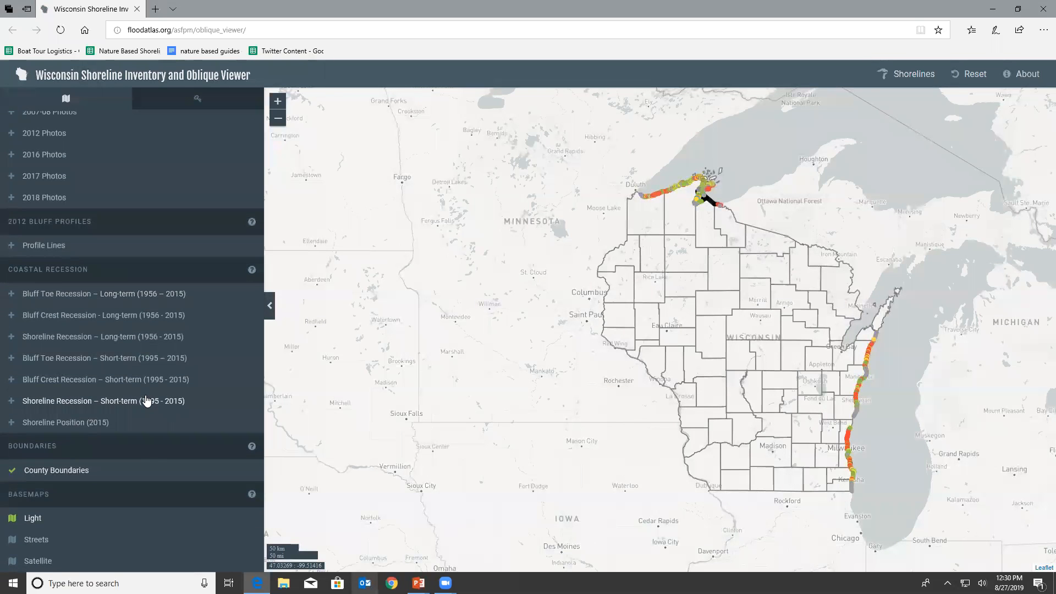
pyautogui.scroll(4, 147, 401)
pyautogui.scroll(1, 156, 382)
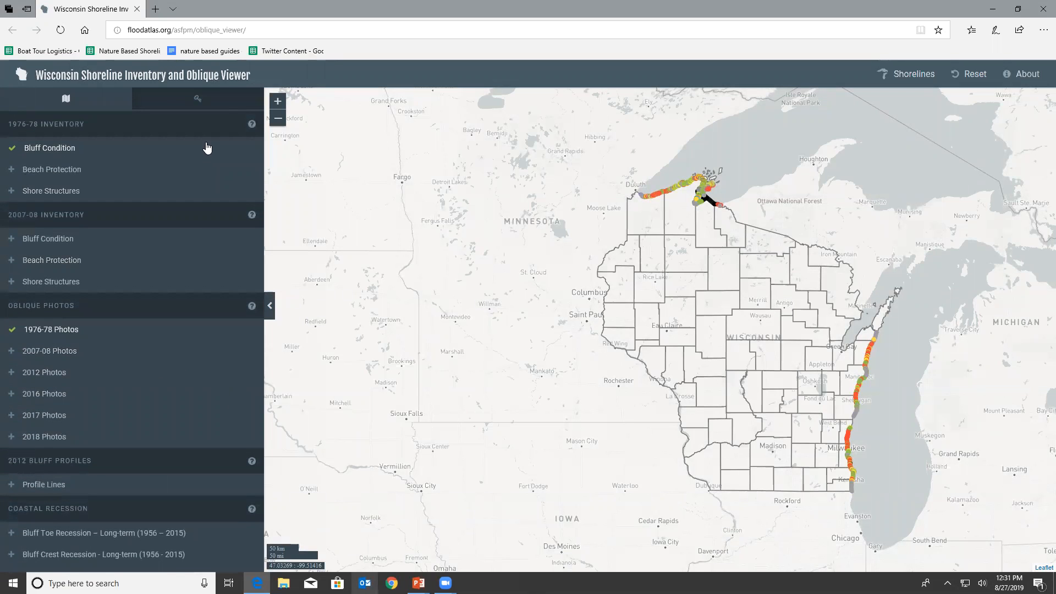
pyautogui.click(214, 104)
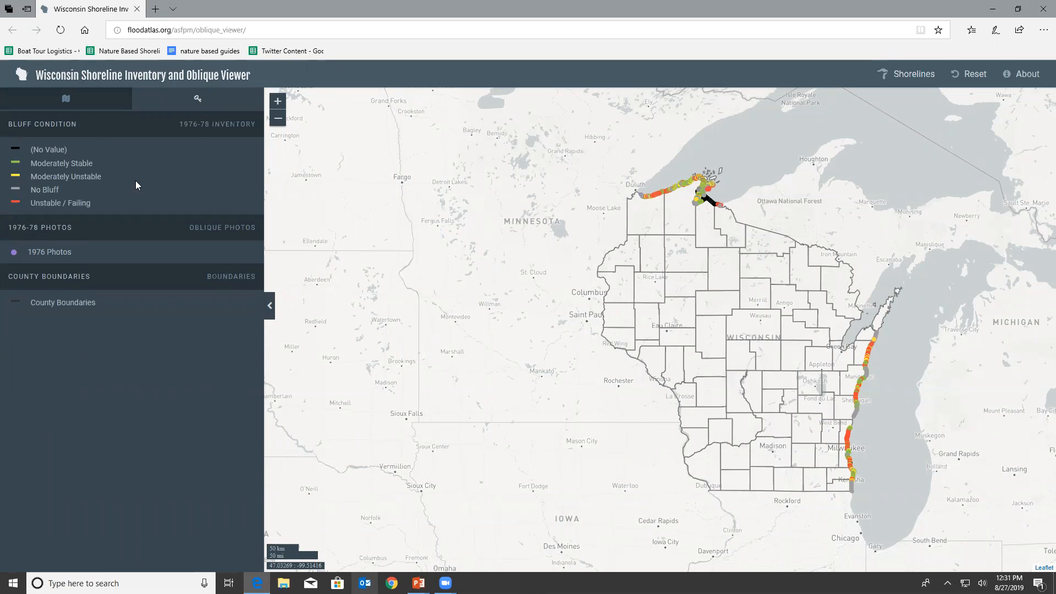
# Turn off the 1976-78 Bluff Condition layer and the 1976-78 Photos layer
pyautogui.click(83, 100)
pyautogui.click(12, 149)
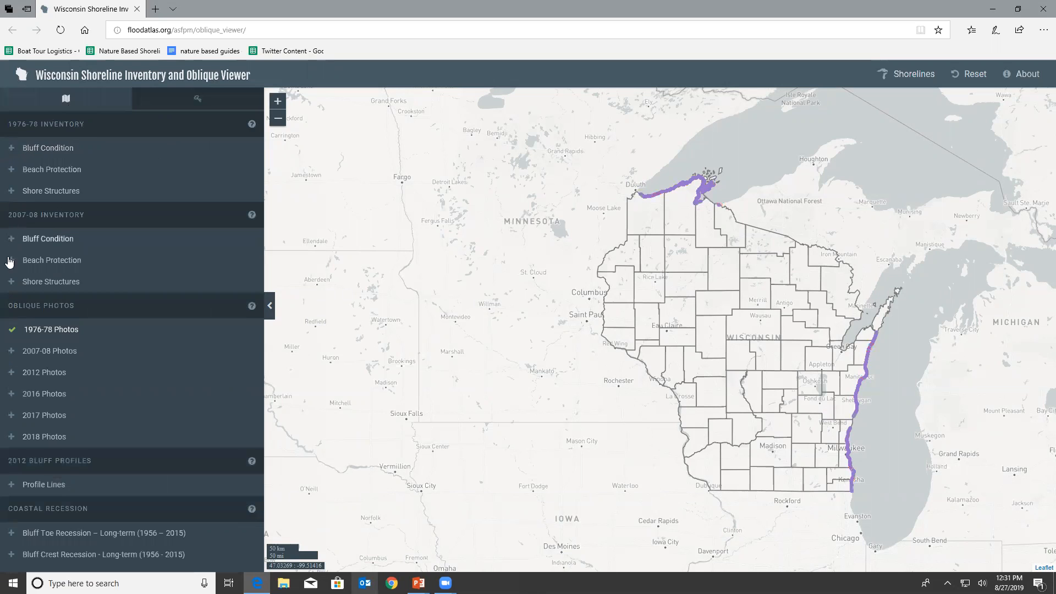
pyautogui.click(11, 331)
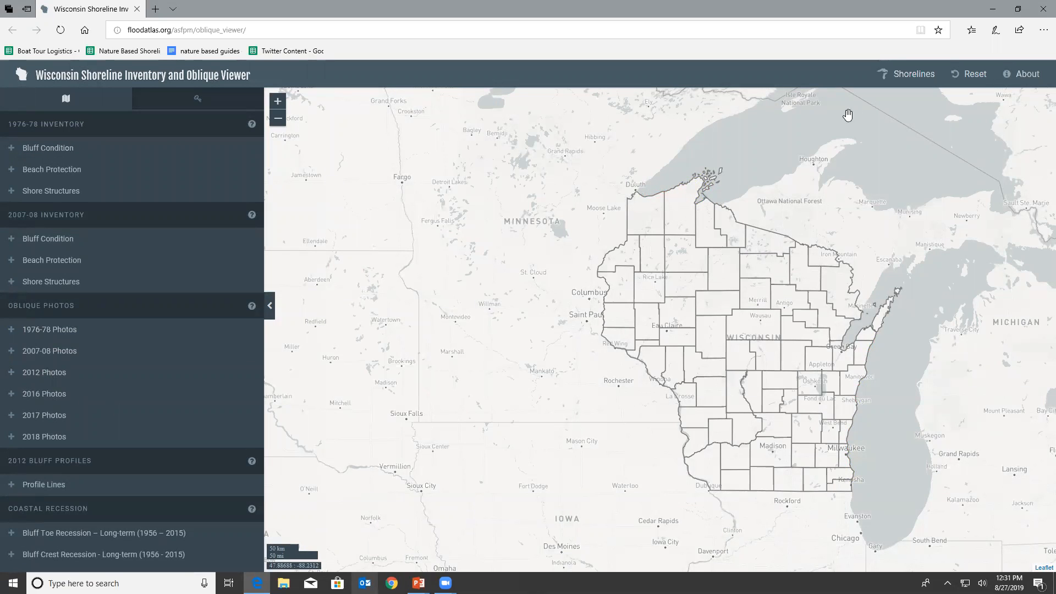
# Review the downloads and dataset descriptions on the viewer's About page, and return to the map
pyautogui.click(1014, 77)
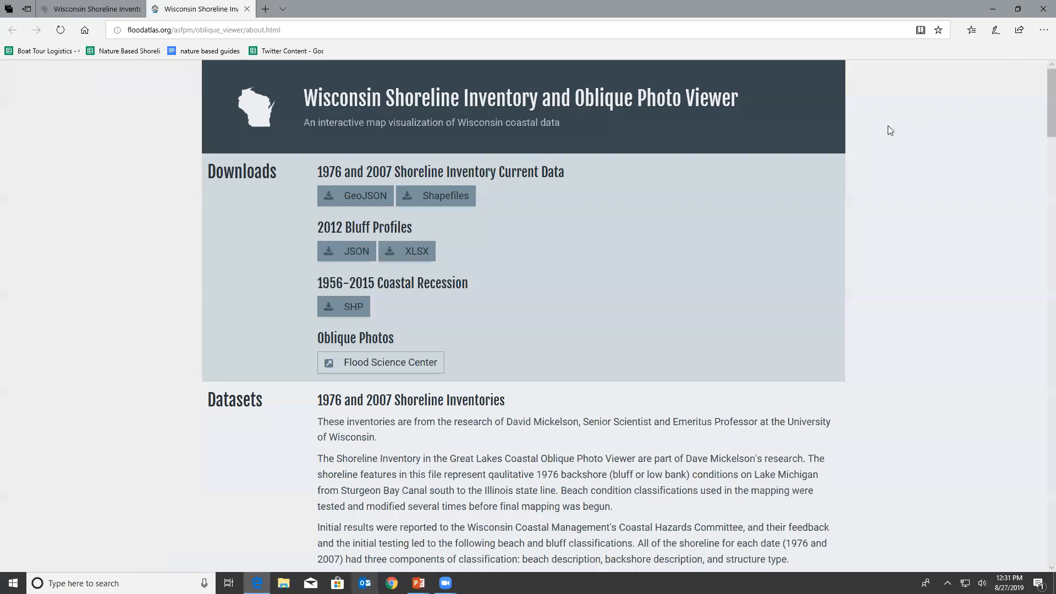
pyautogui.scroll(-10, 1041, 179)
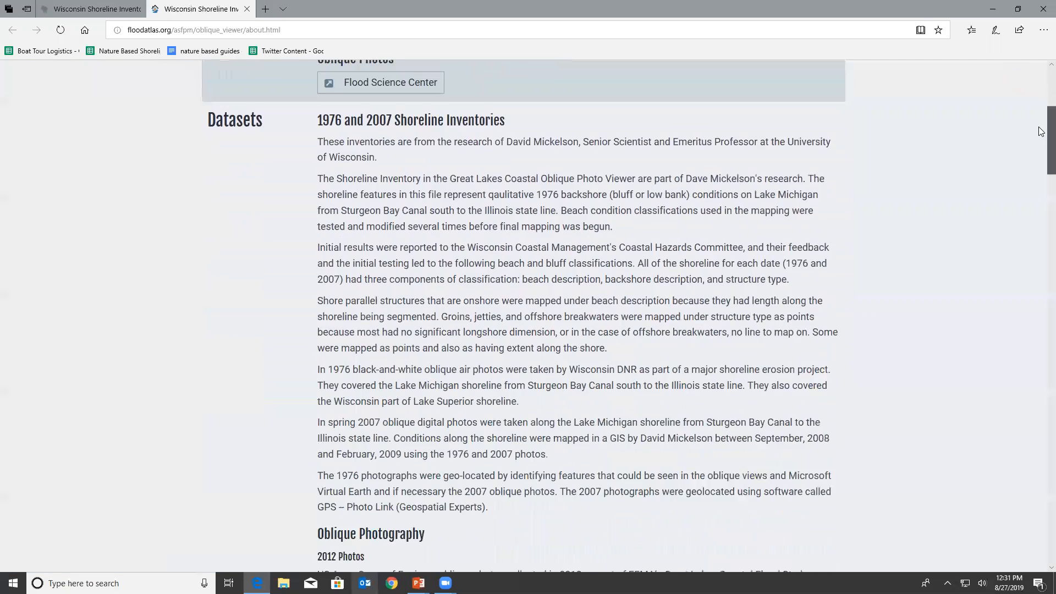
pyautogui.moveTo(1039, 174); pyautogui.dragTo(867, 22)
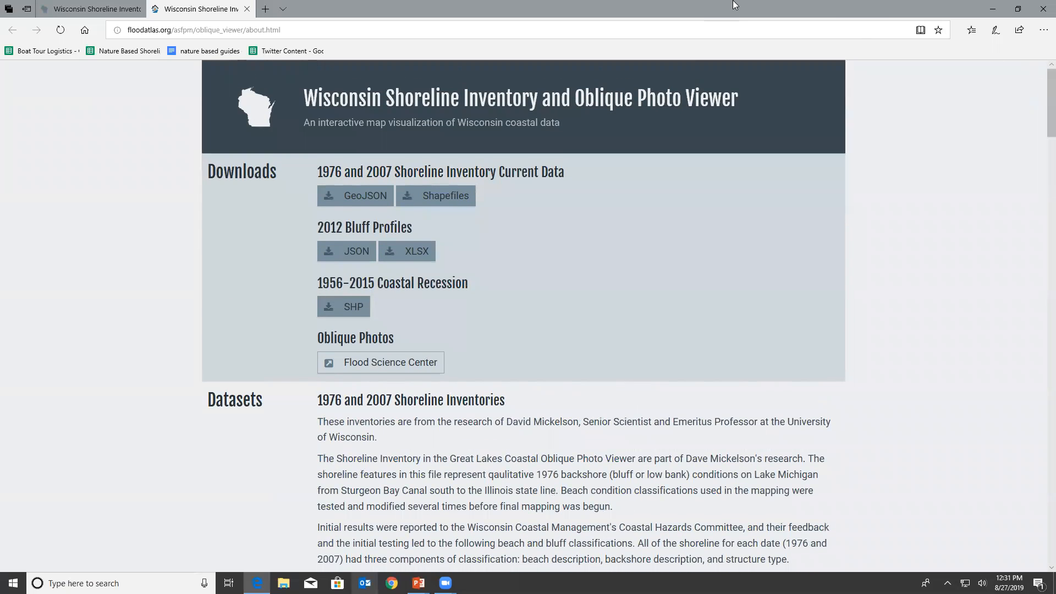
pyautogui.click(114, 10)
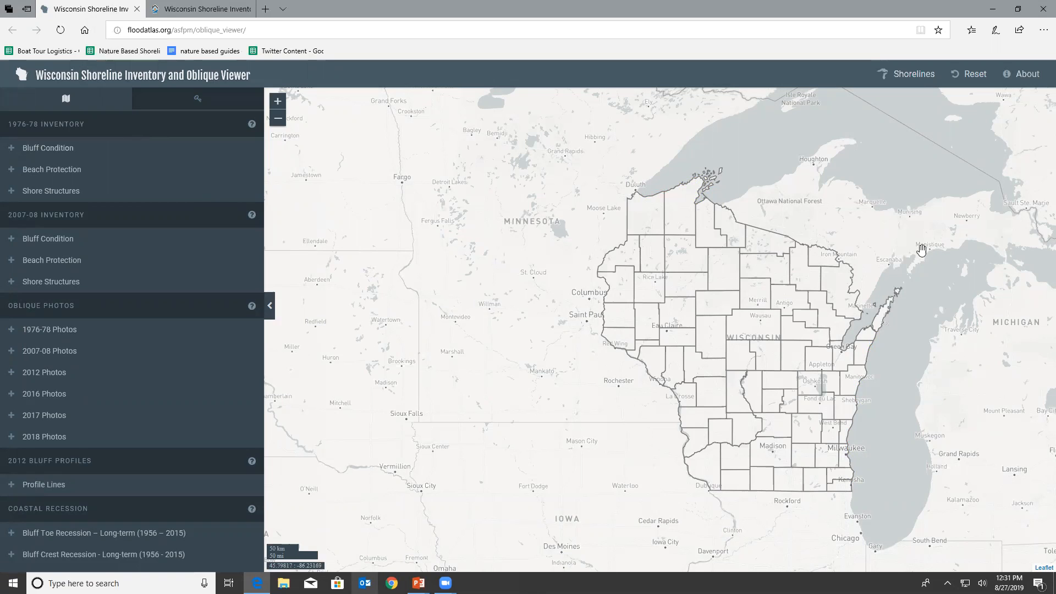
# Go to the Milwaukee County shoreline and bring the coast near South Milwaukee into close view
pyautogui.click(918, 76)
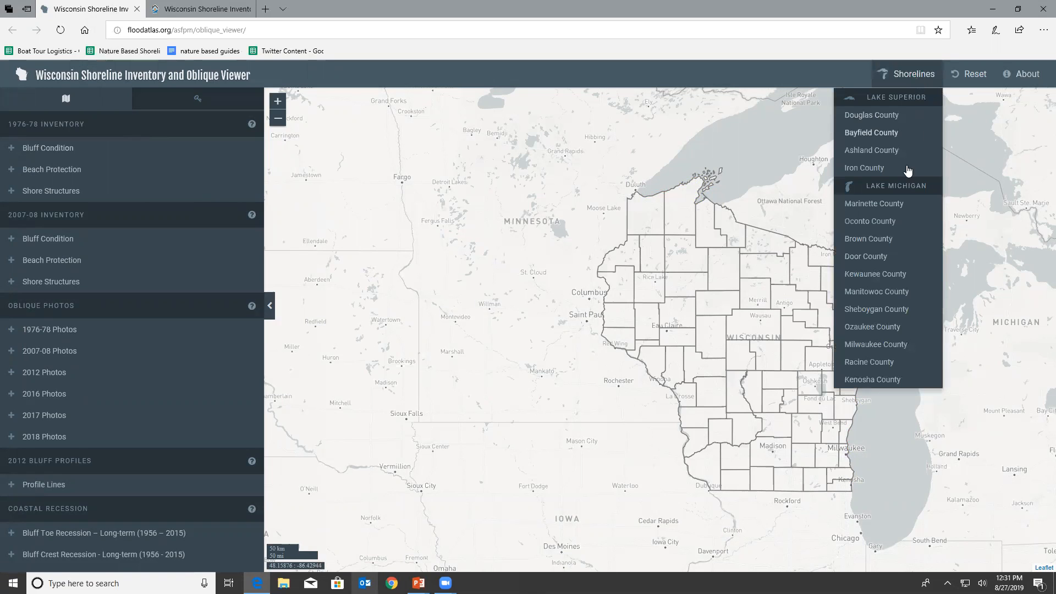
pyautogui.click(881, 345)
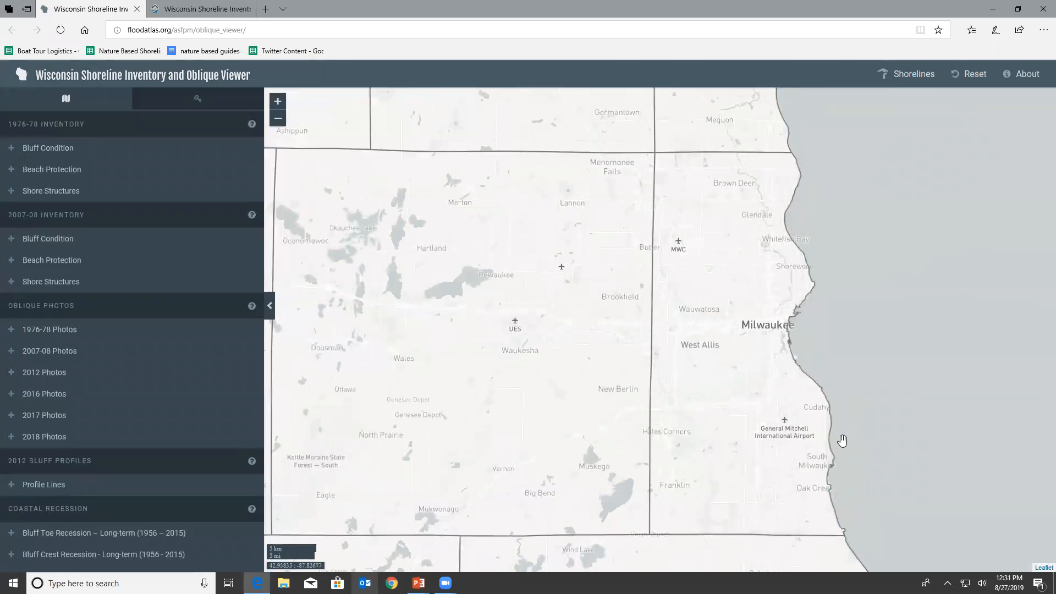
pyautogui.scroll(1, 836, 438)
pyautogui.scroll(3, 834, 426)
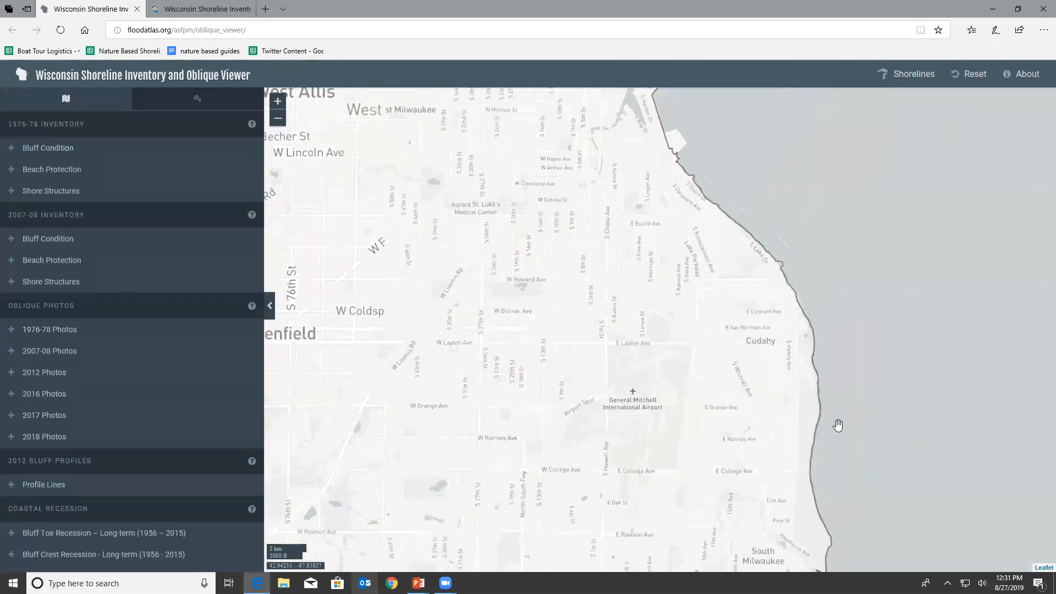
pyautogui.moveTo(808, 511); pyautogui.dragTo(523, 347)
# Switch the basemap to Satellite and enlarge the wooded bluff shoreline
pyautogui.scroll(-4, 102, 492)
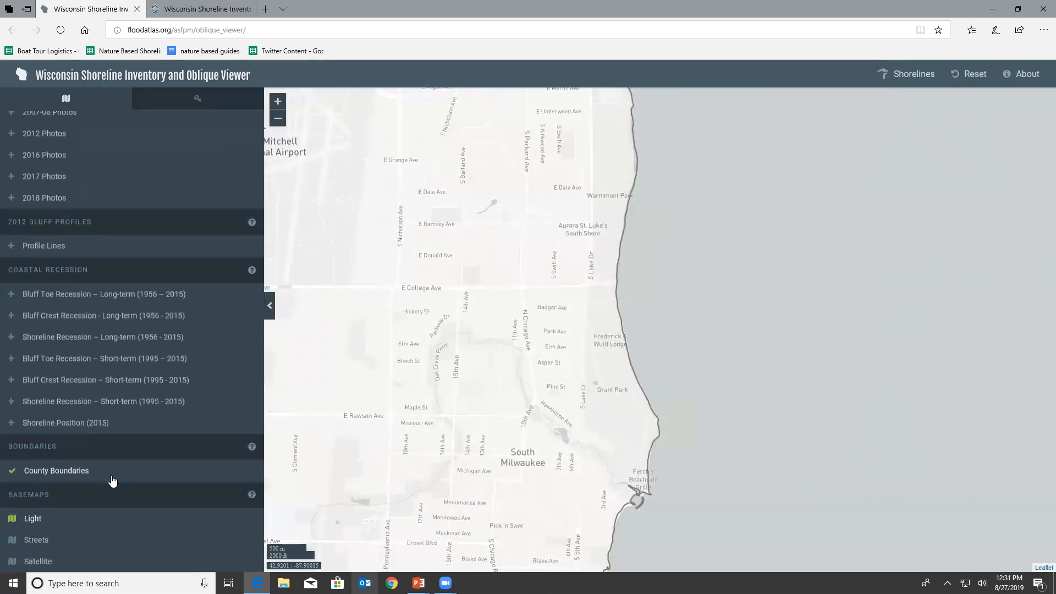
pyautogui.click(35, 560)
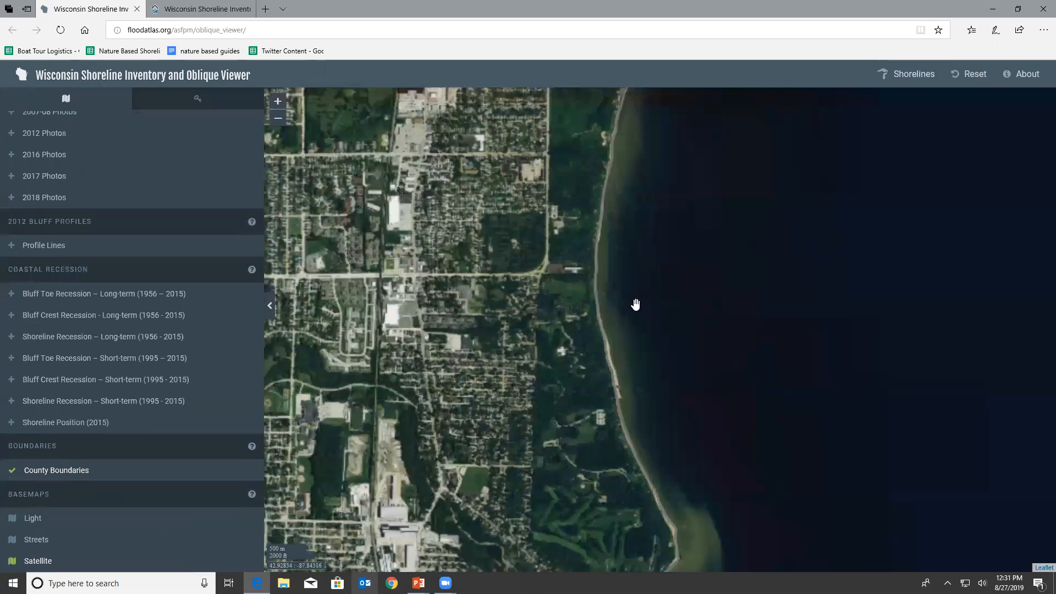
pyautogui.scroll(2, 633, 300)
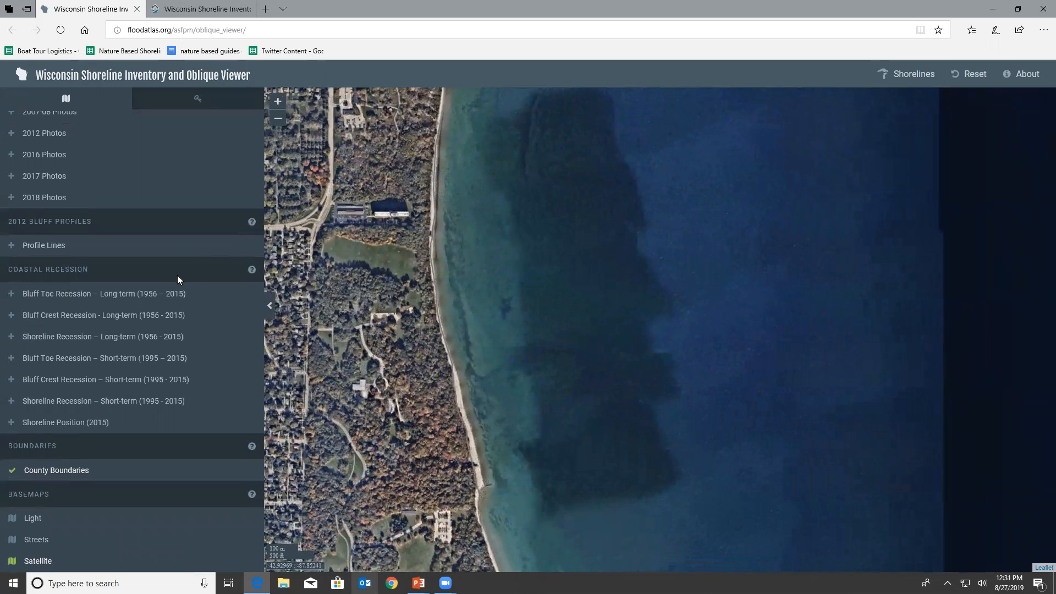
# Turn on the 1976-78 Photos layer and open a photo near the wooded shoreline at full size
pyautogui.scroll(4, 177, 275)
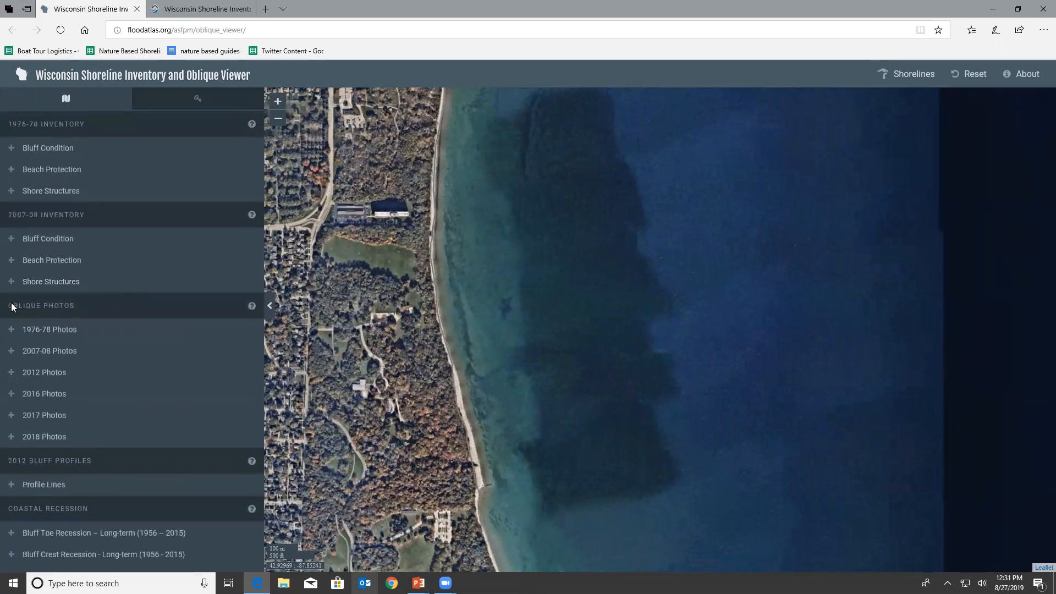
pyautogui.click(74, 334)
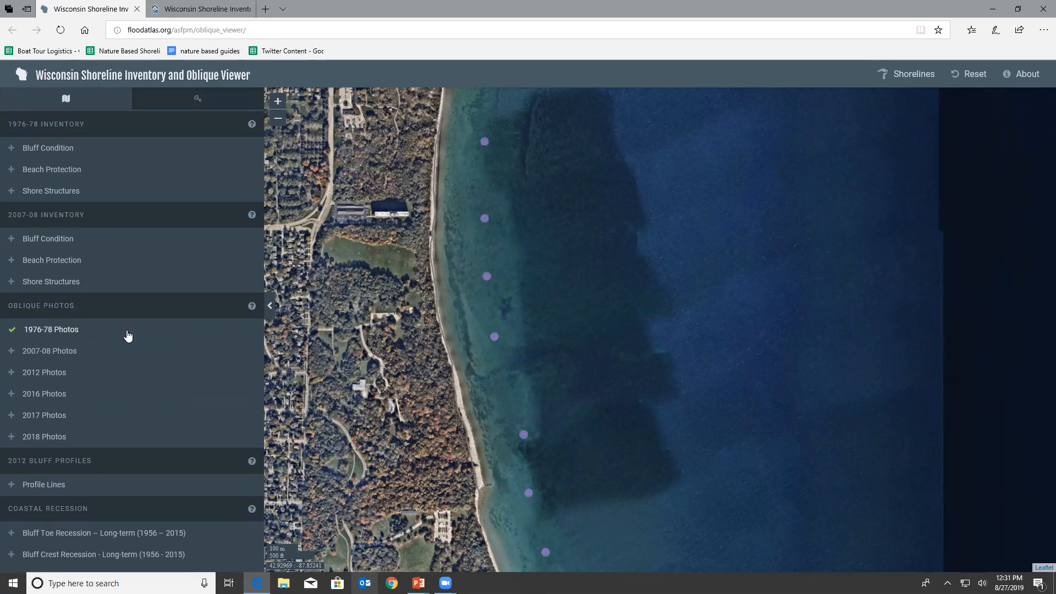
pyautogui.click(486, 277)
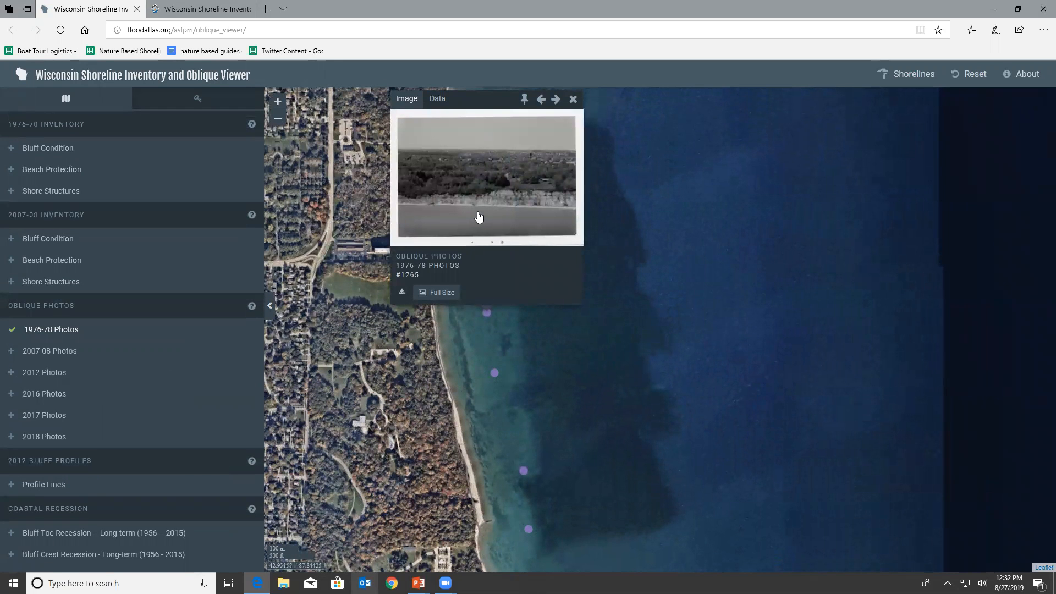
pyautogui.click(449, 292)
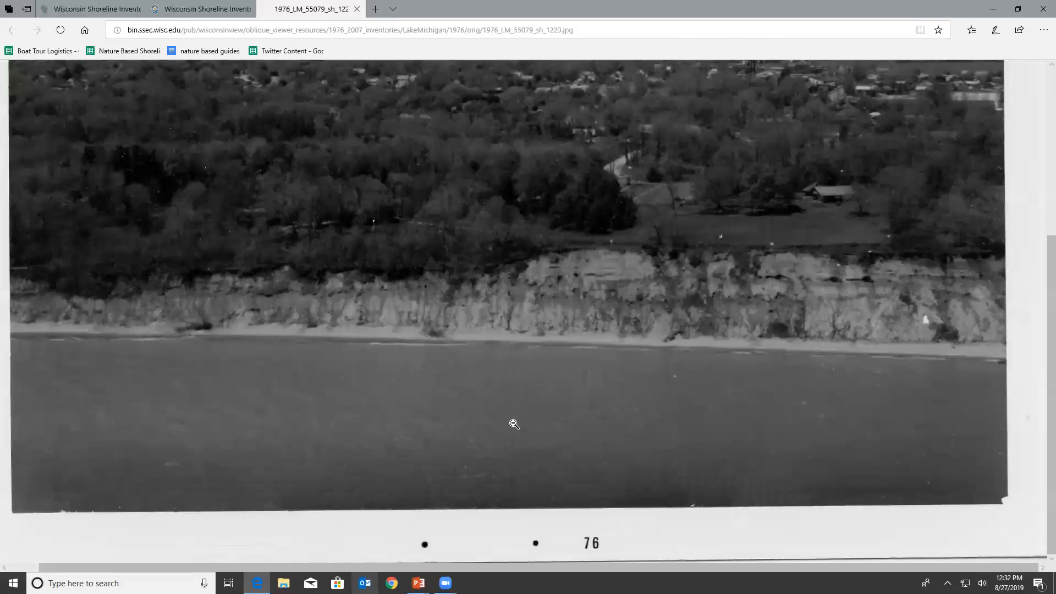
# Examine the bluff face and beach in the enlarged 1976 photo
pyautogui.click(515, 424)
pyautogui.scroll(2, 647, 265)
pyautogui.scroll(-2, 605, 308)
pyautogui.middleClick(762, 306)
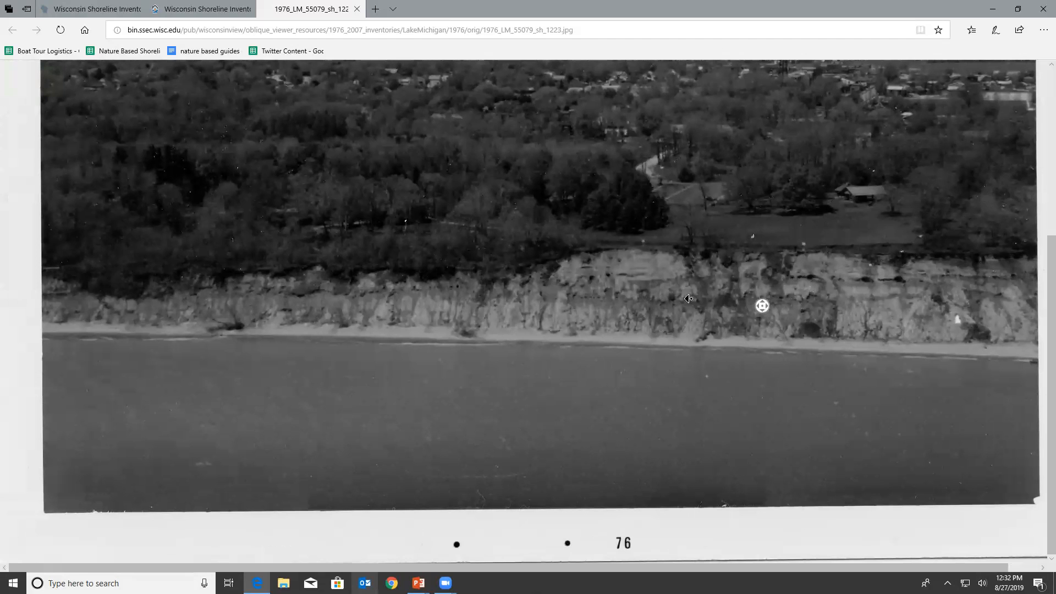
pyautogui.middleClick(809, 297)
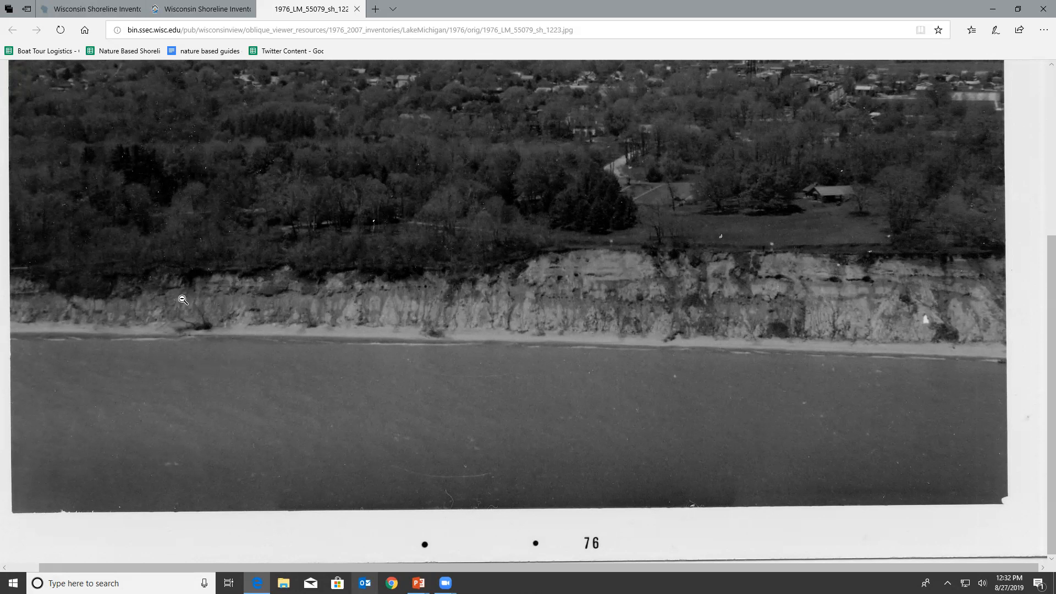
# Return to the map, preview the next 1976-78 photo, and reopen photo #1265 at full size
pyautogui.click(113, 11)
pyautogui.click(557, 100)
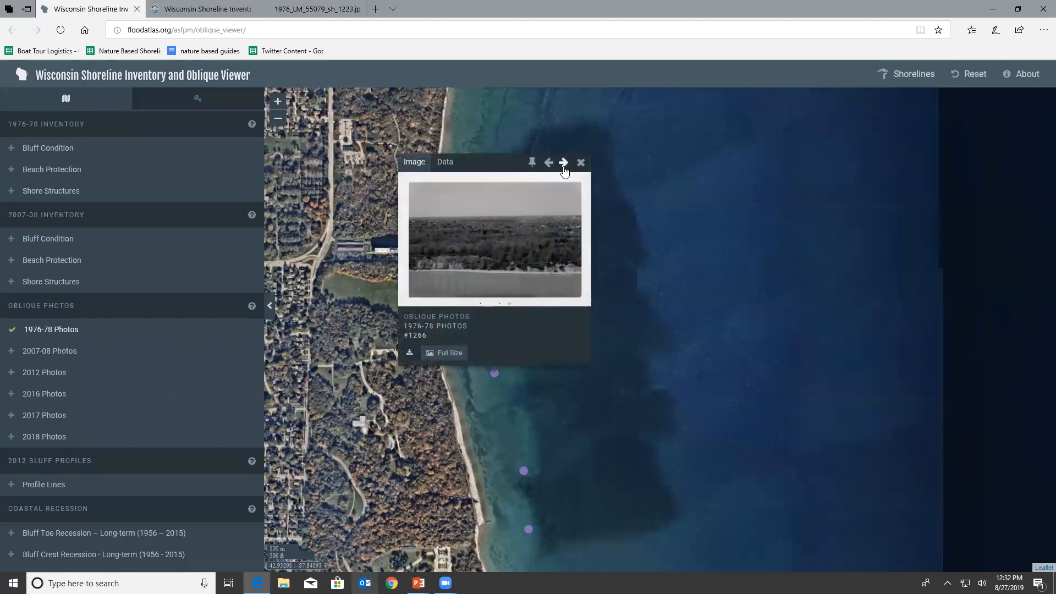
pyautogui.click(548, 163)
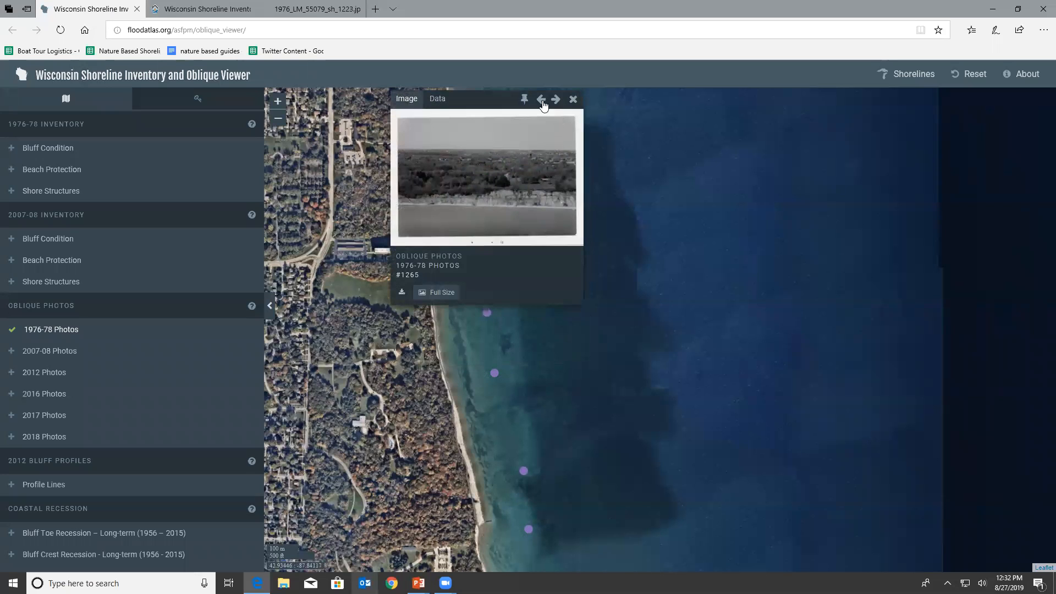
pyautogui.click(446, 292)
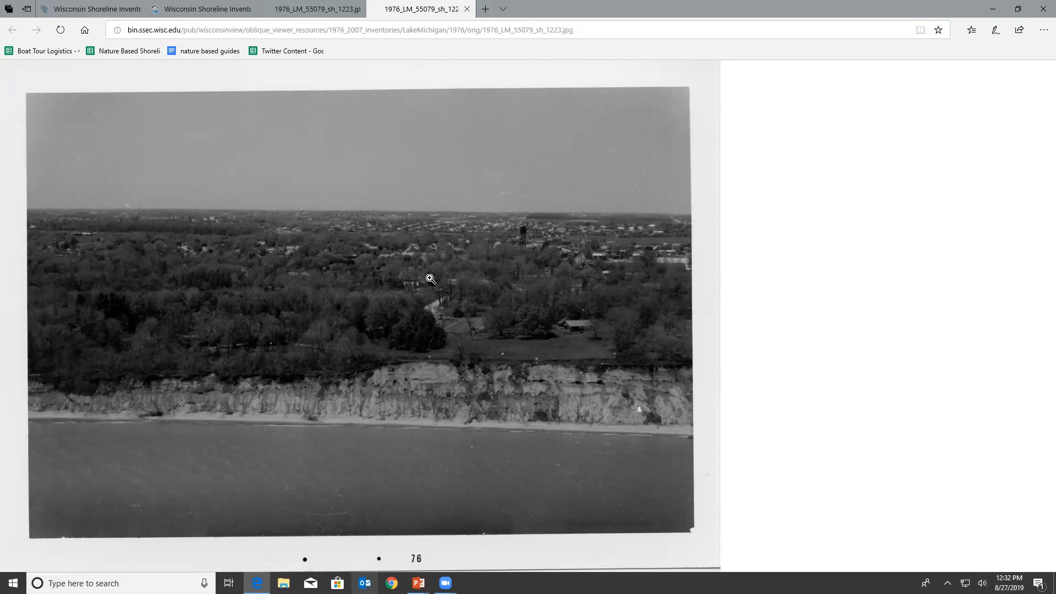
# Return to the map, close the photo preview and turn off the 1976-78 Photos layer
pyautogui.click(92, 7)
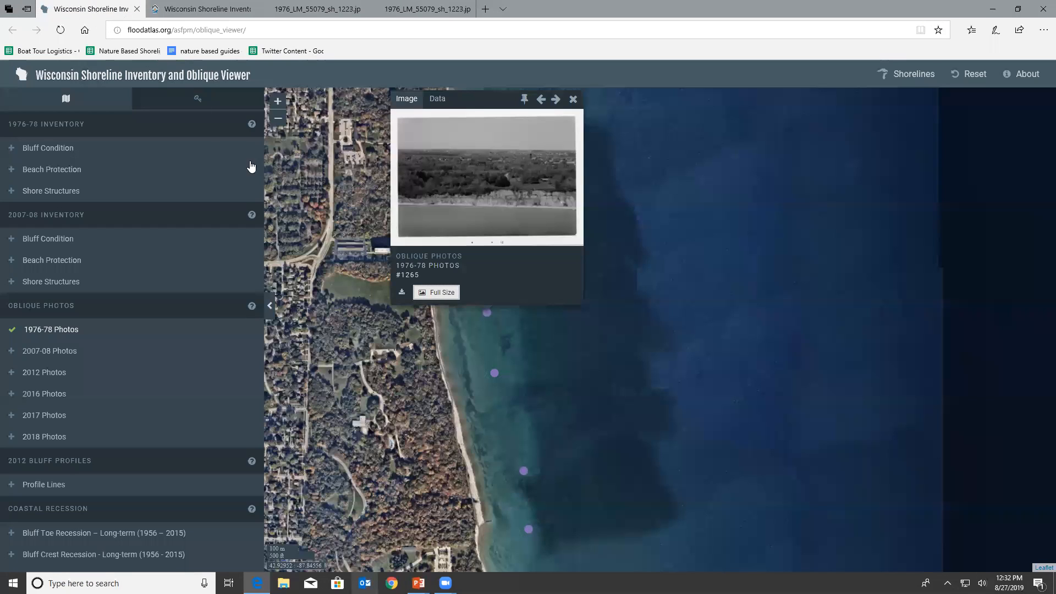
pyautogui.click(573, 100)
pyautogui.click(56, 329)
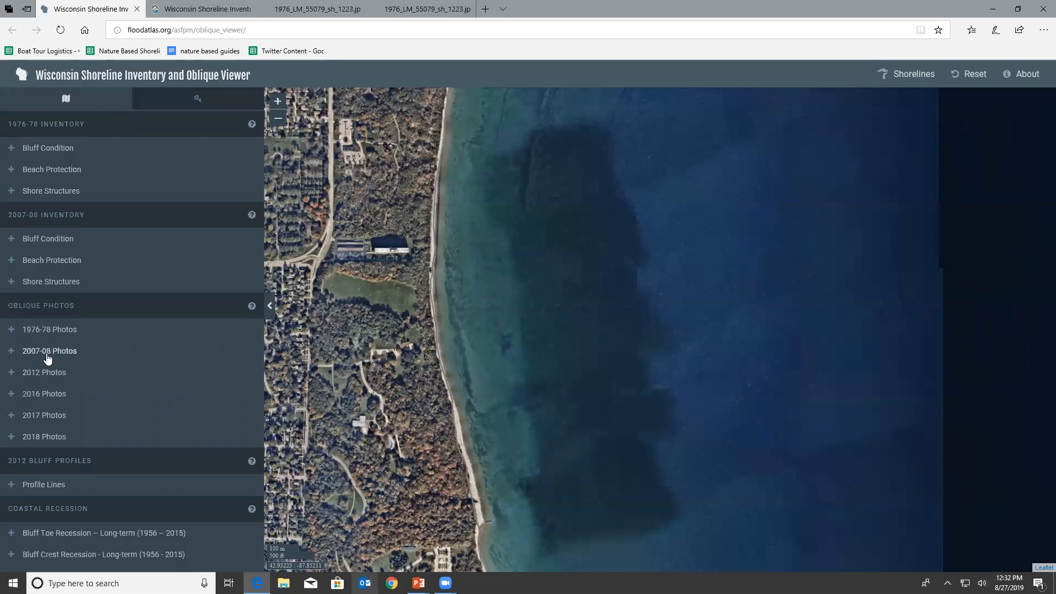
# Turn on the 2007-08 Photos layer and inspect a full-size photo of the same bluff up close
pyautogui.click(48, 355)
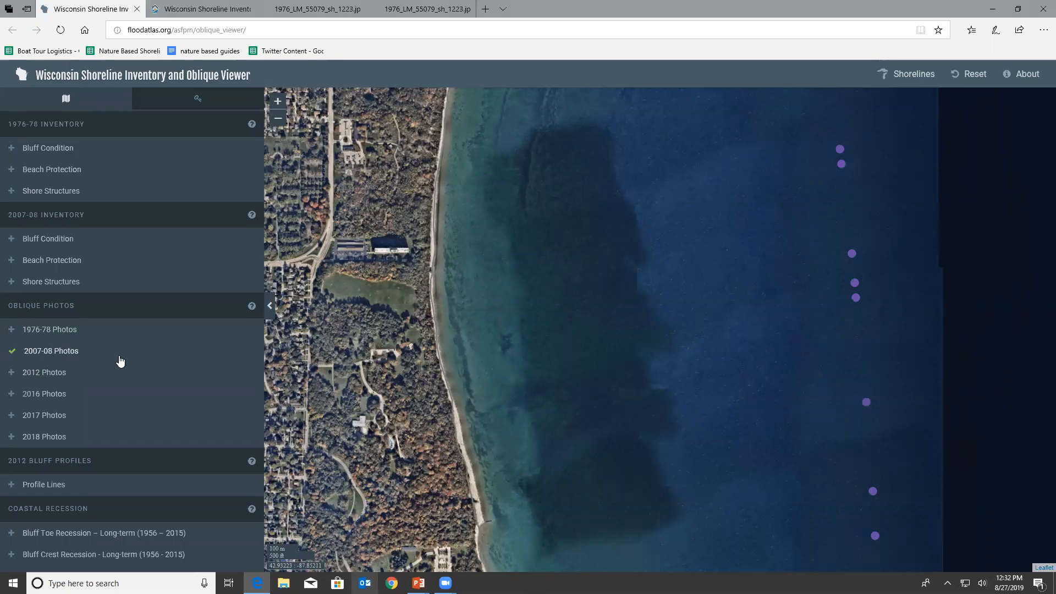
pyautogui.click(856, 300)
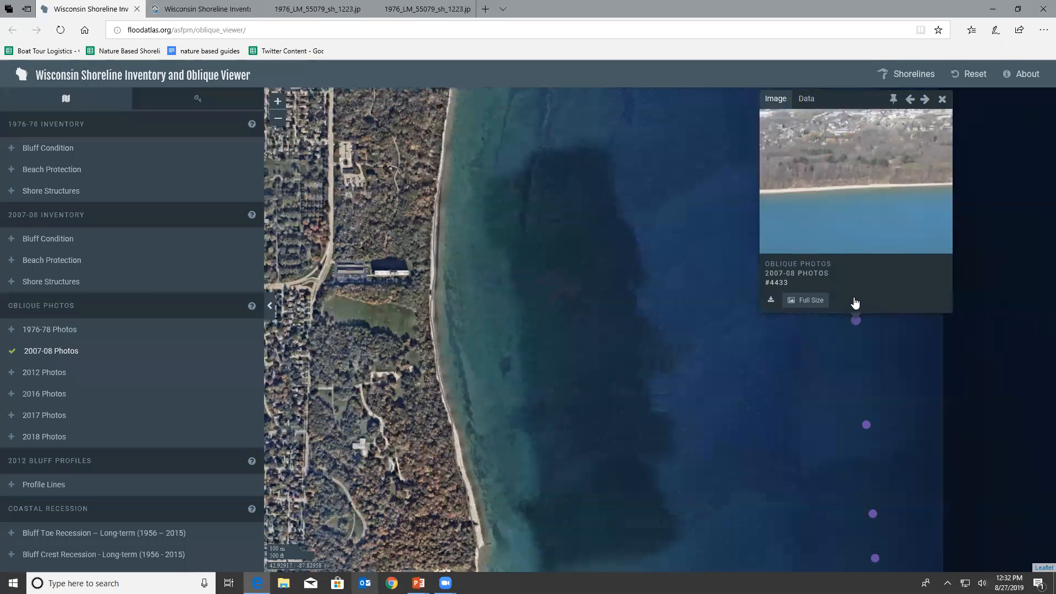
pyautogui.click(808, 301)
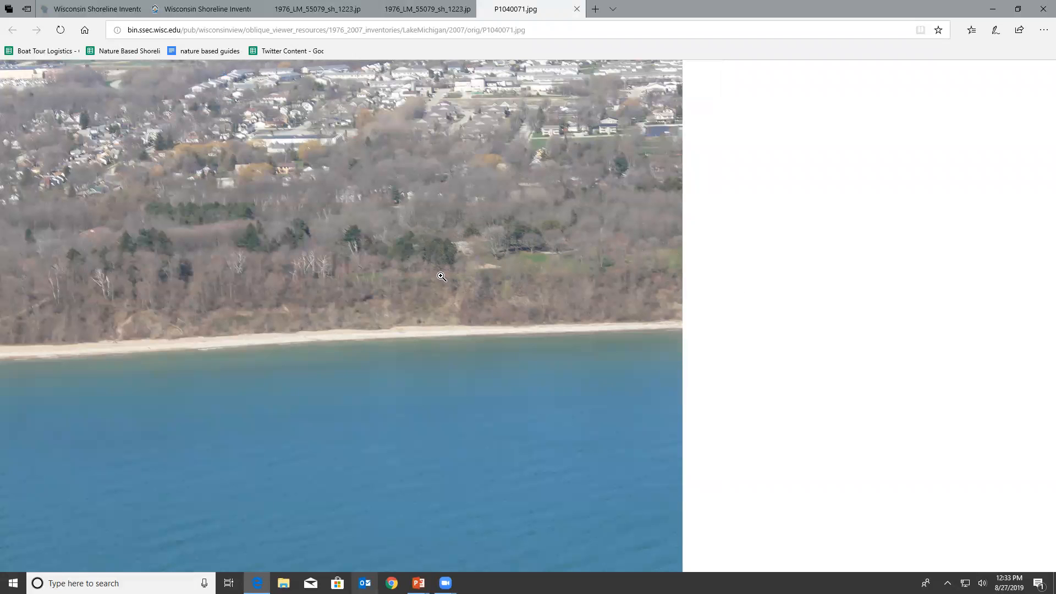
pyautogui.click(408, 298)
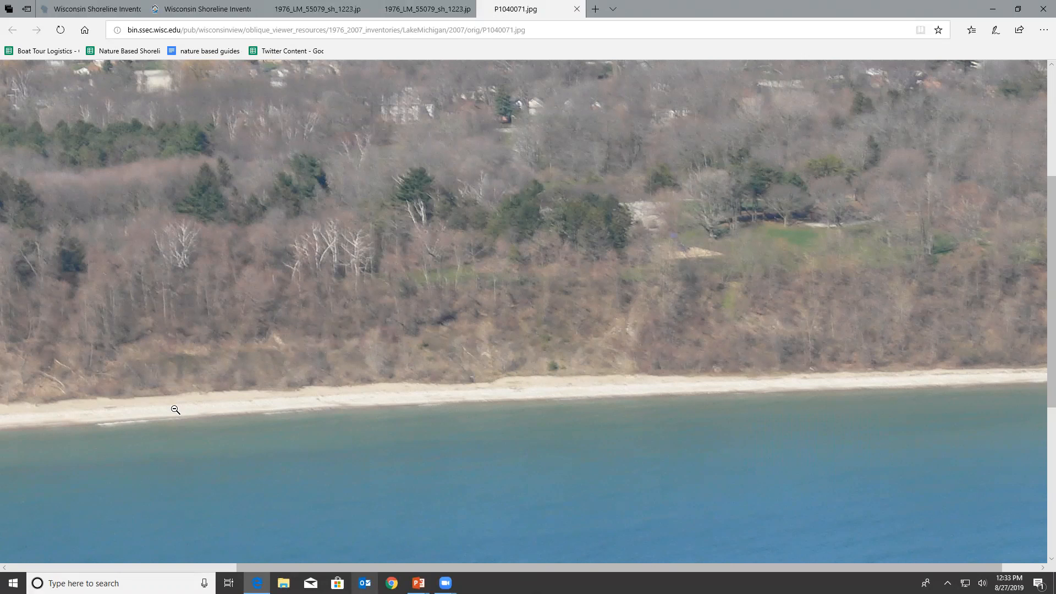
pyautogui.click(193, 378)
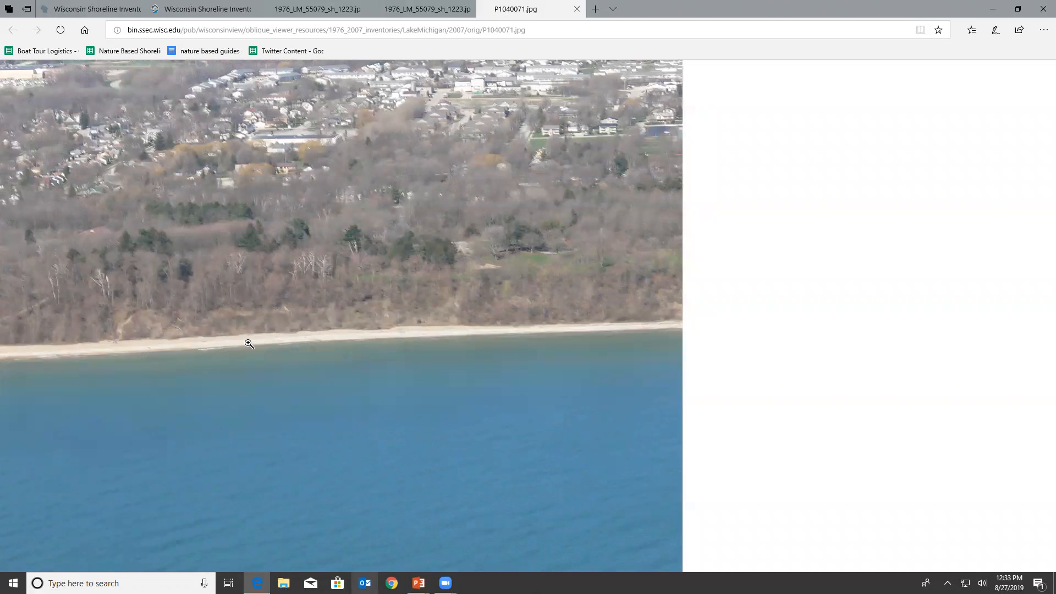
# Return to the map, close the photo preview and turn off the 2007-08 Photos layer
pyautogui.click(88, 7)
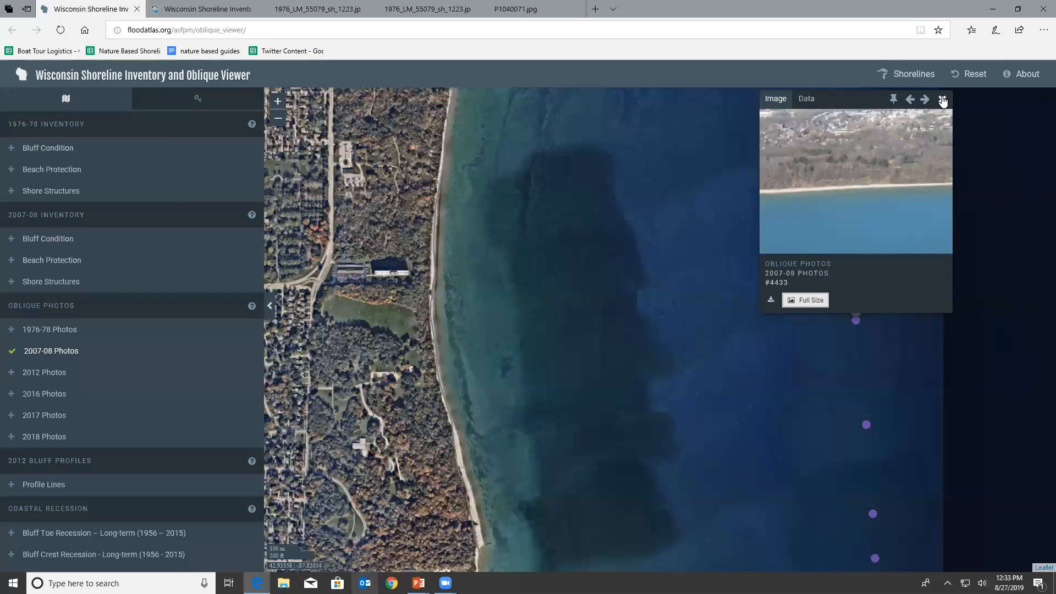
pyautogui.click(943, 99)
pyautogui.click(14, 352)
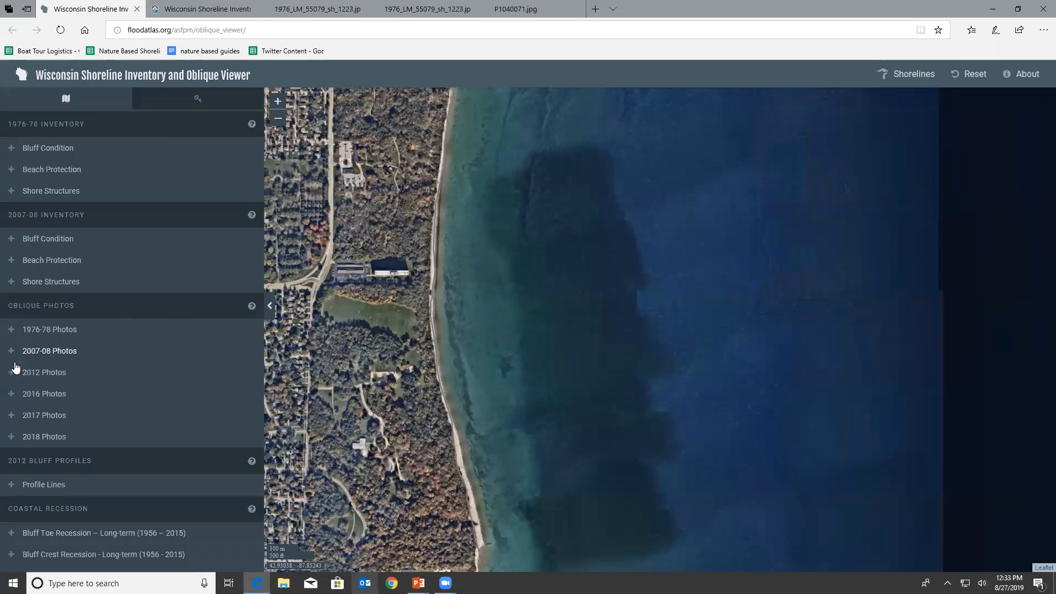
# Turn on the 2018 Photos layer, browse back through neighbouring photo previews to the same bluff, and view that photo at full size
pyautogui.click(11, 439)
pyautogui.click(805, 317)
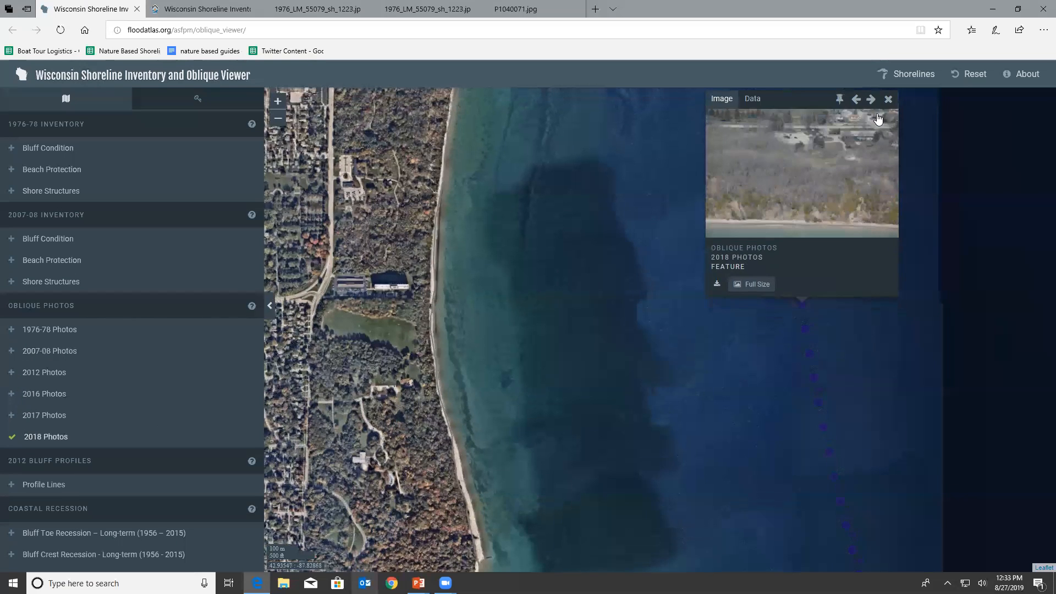
pyautogui.click(857, 99)
pyautogui.click(860, 126)
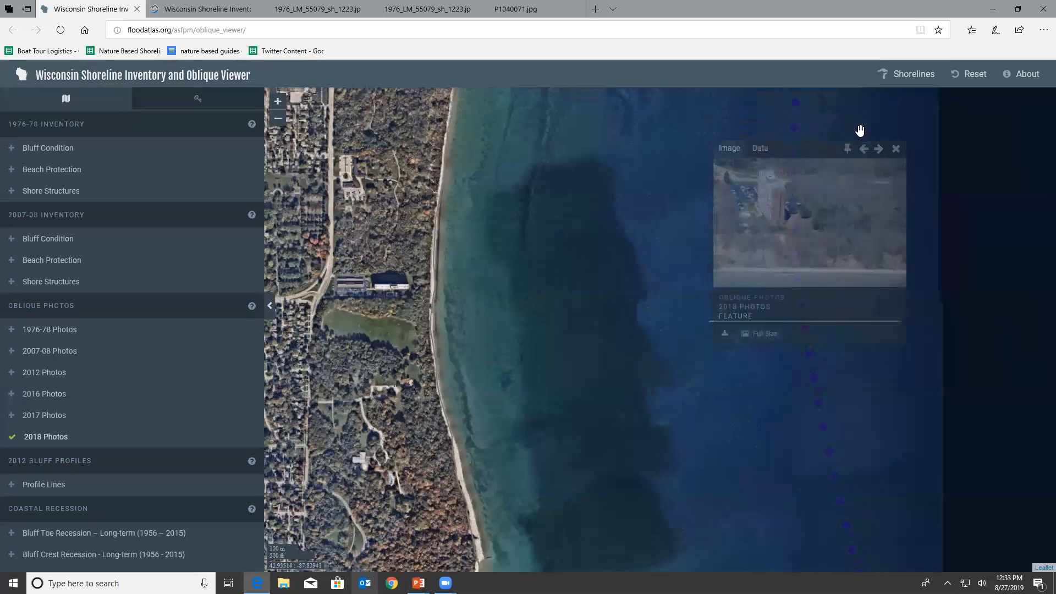
pyautogui.click(867, 151)
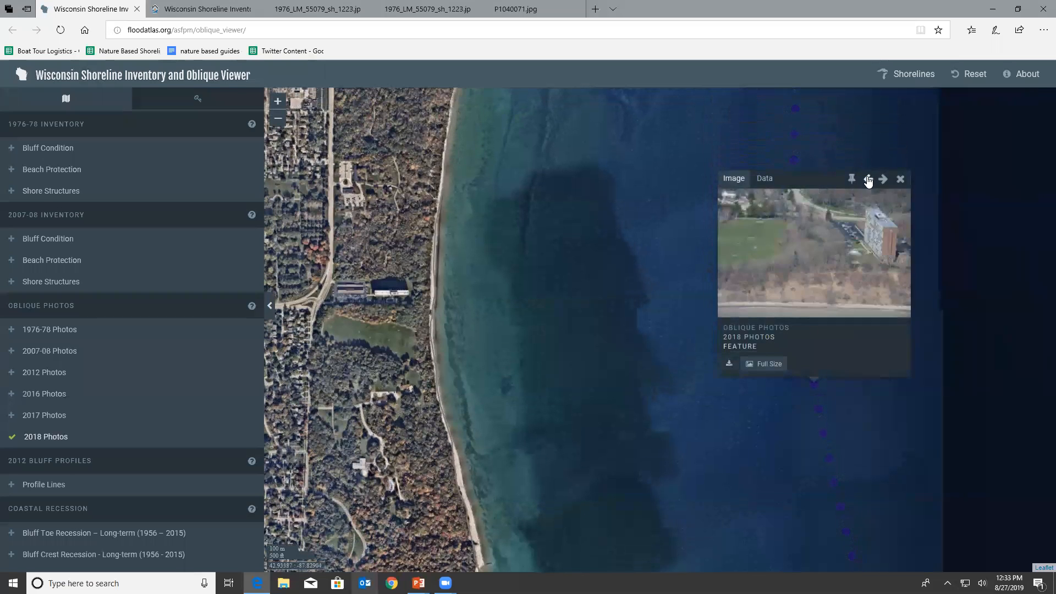
pyautogui.click(868, 180)
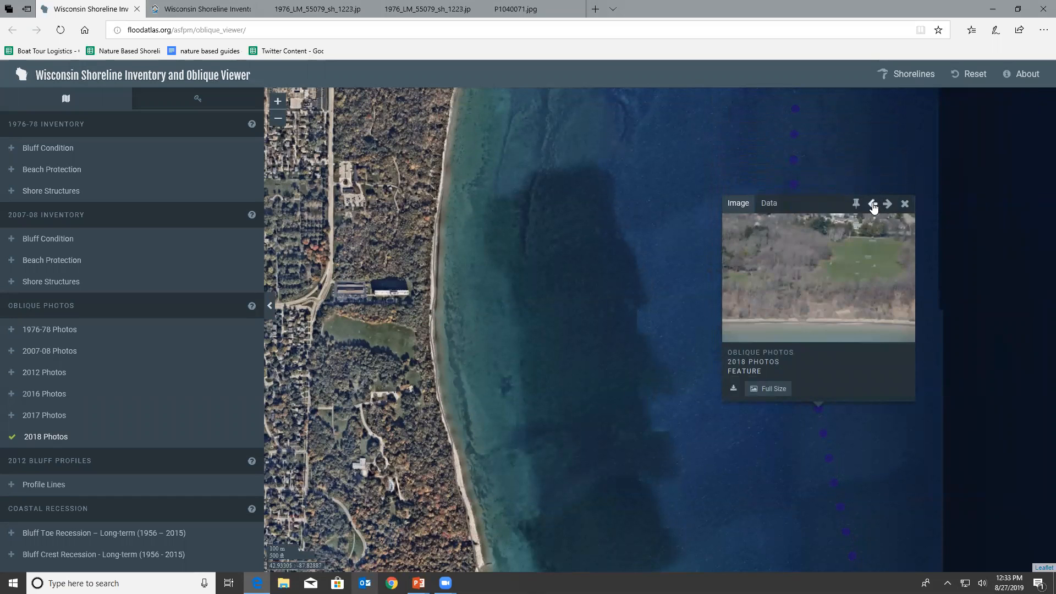
pyautogui.click(874, 205)
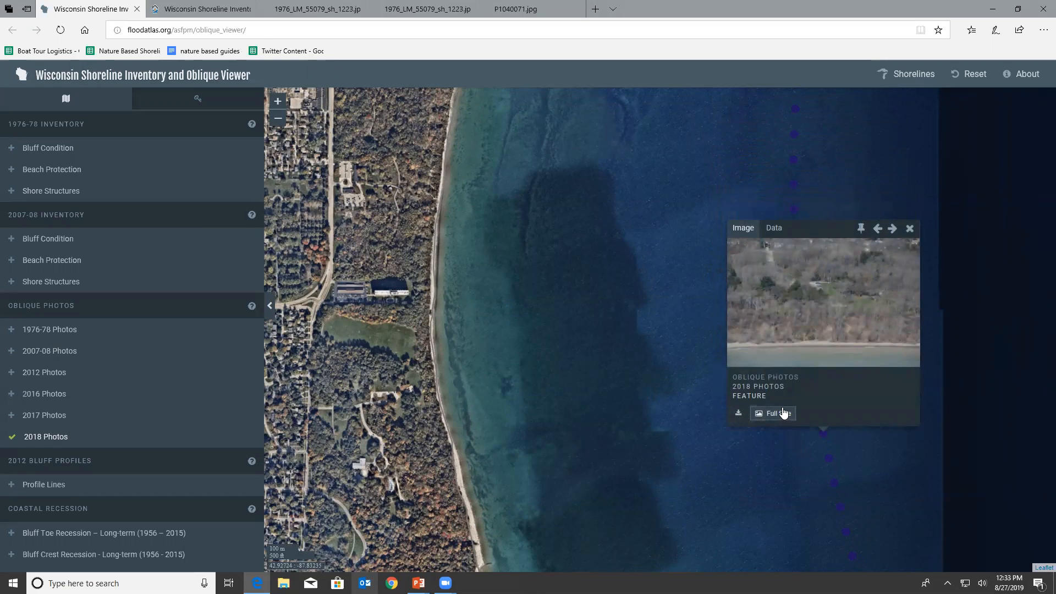
pyautogui.click(784, 414)
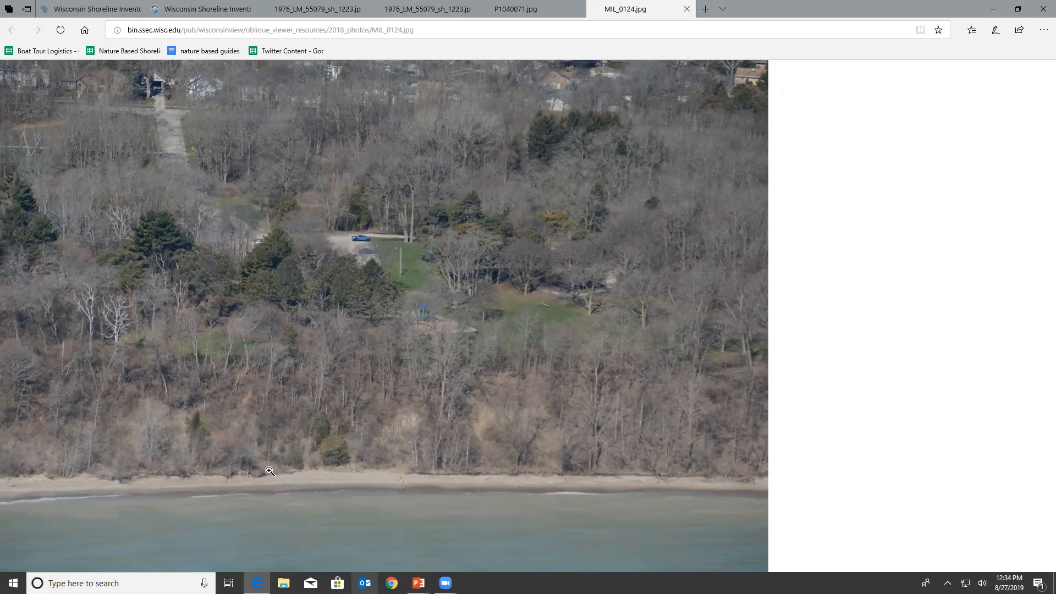
# Return to the map, close the photo preview and turn off the 2018 Photos layer
pyautogui.click(68, 7)
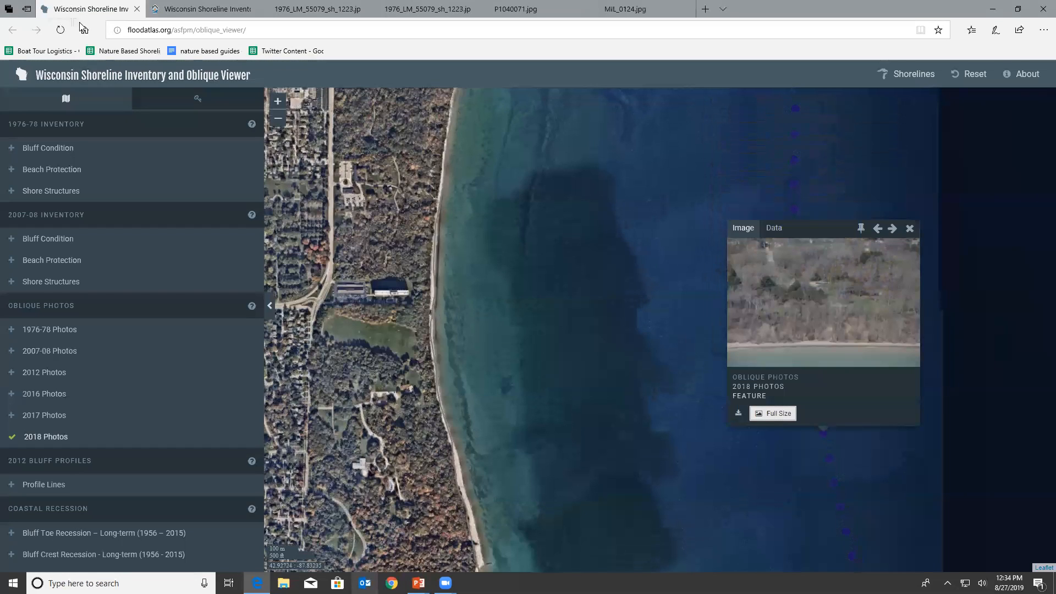
pyautogui.click(911, 229)
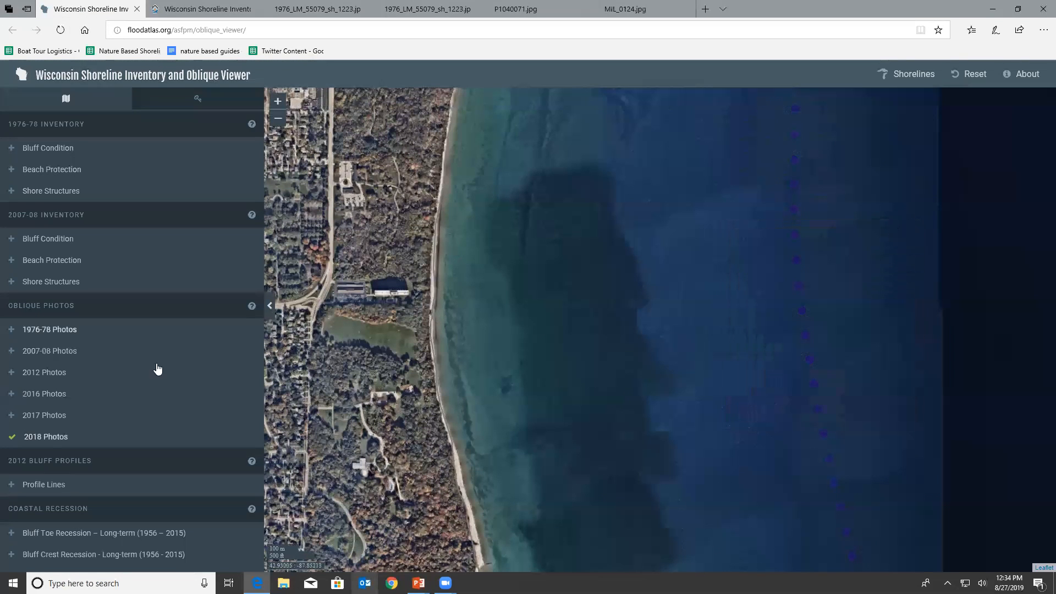
pyautogui.click(46, 438)
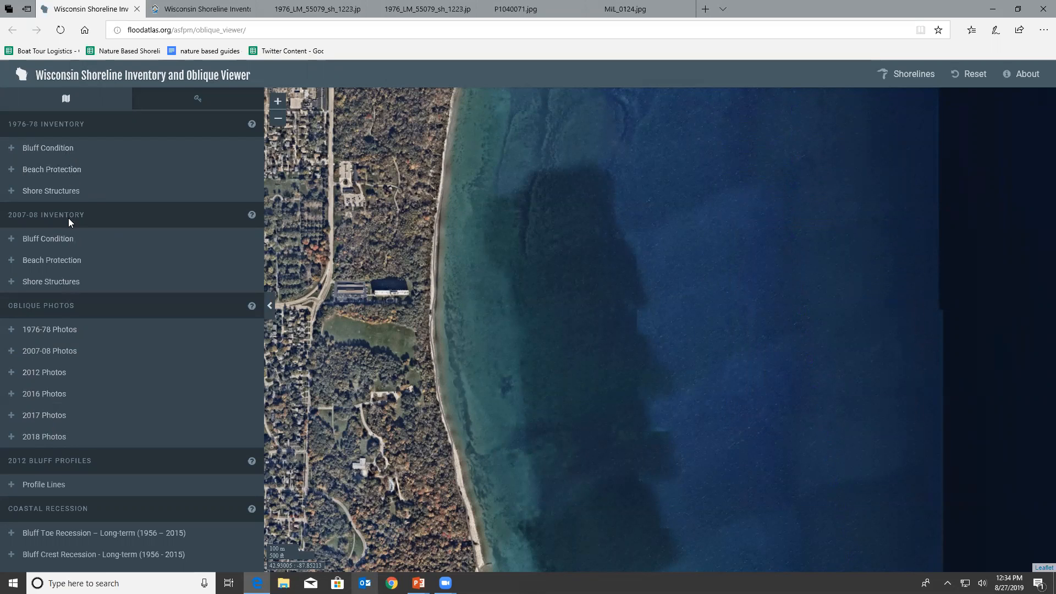
# Show the 1976-78 Bluff Condition layer, check its legend and the bluff segment's data, and turn the layer off
pyautogui.click(28, 152)
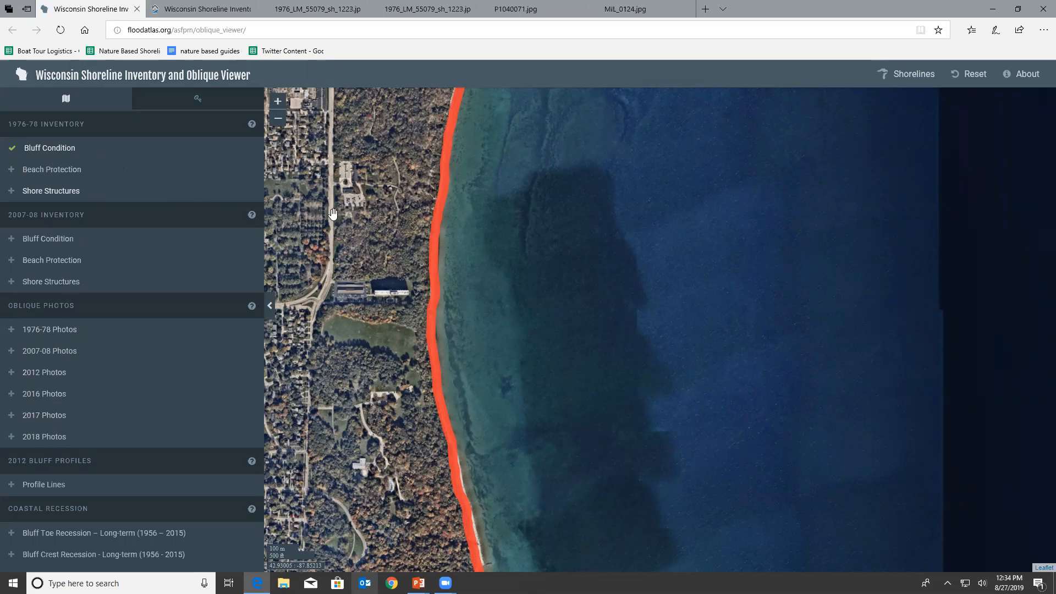
pyautogui.click(219, 102)
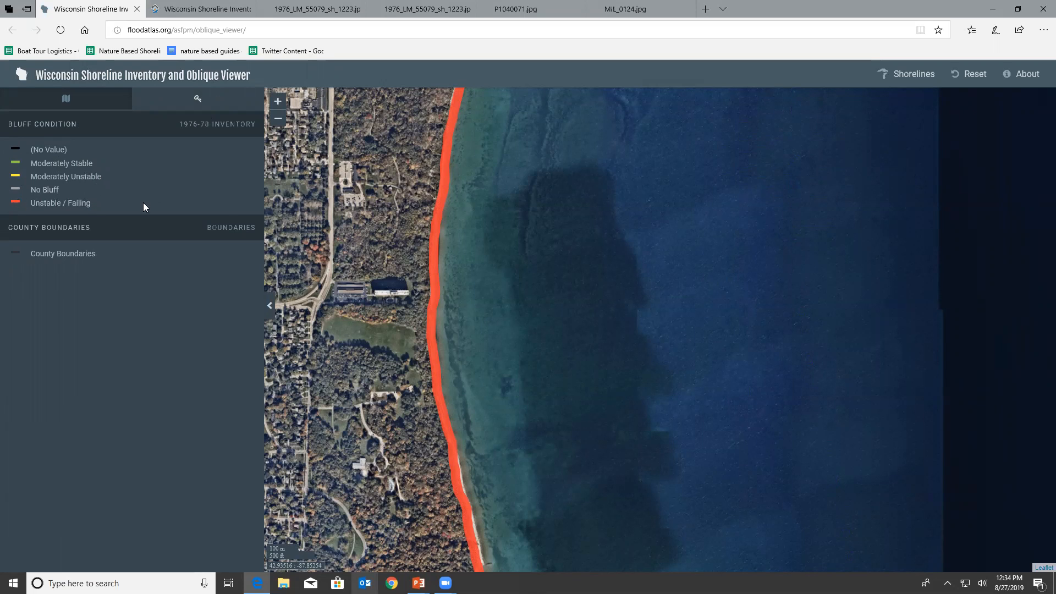
pyautogui.moveTo(483, 375); pyautogui.dragTo(467, 262)
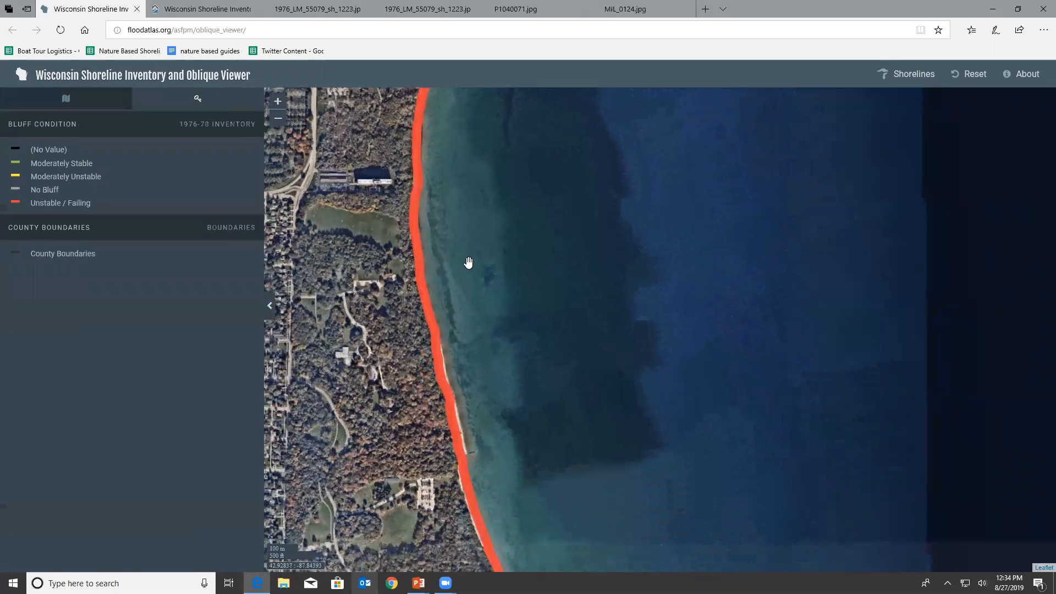
pyautogui.click(420, 262)
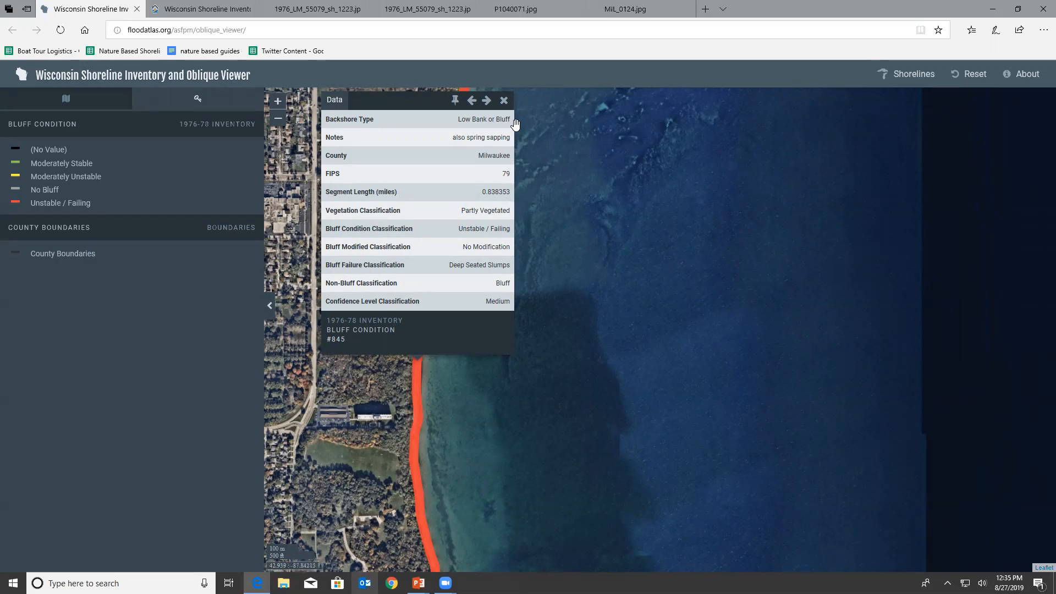
pyautogui.click(504, 101)
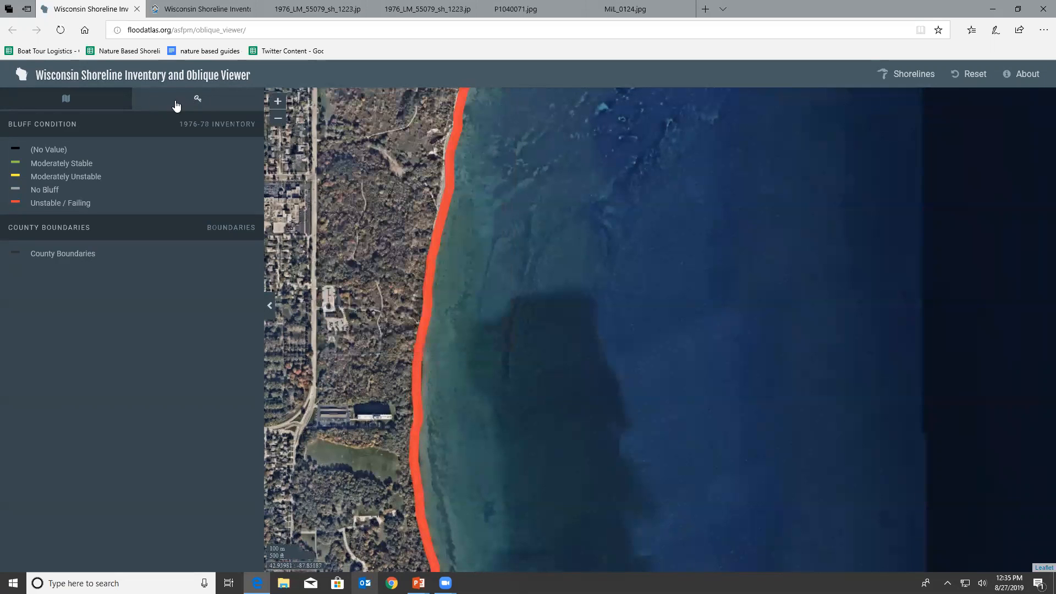
pyautogui.click(99, 107)
pyautogui.click(34, 149)
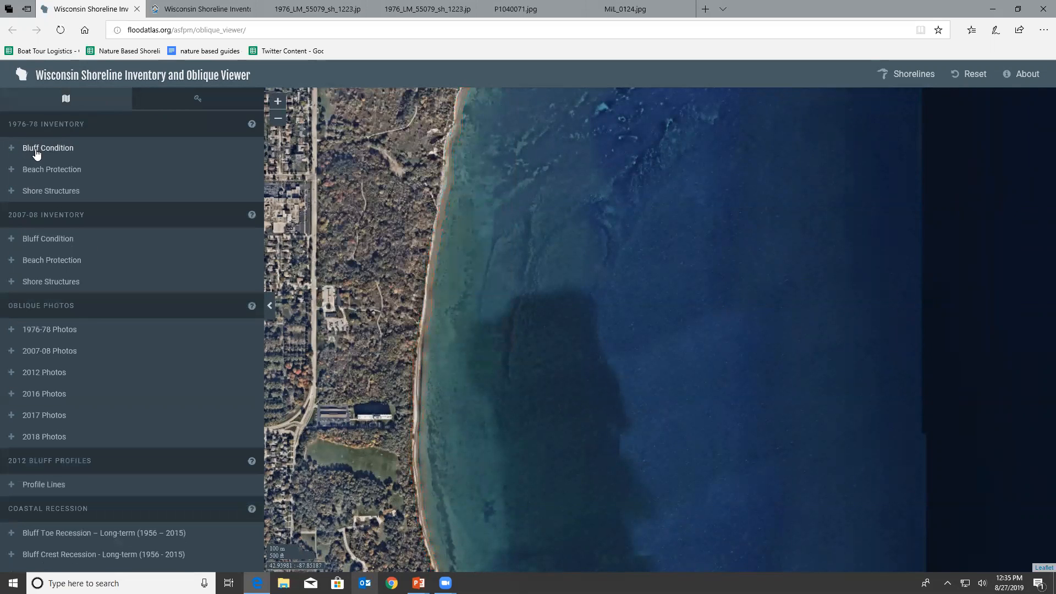
# Turn on the 2007-08 Bluff Condition layer and read the data for the shoreline segment beside the pond
pyautogui.click(27, 242)
pyautogui.moveTo(419, 455); pyautogui.dragTo(422, 213)
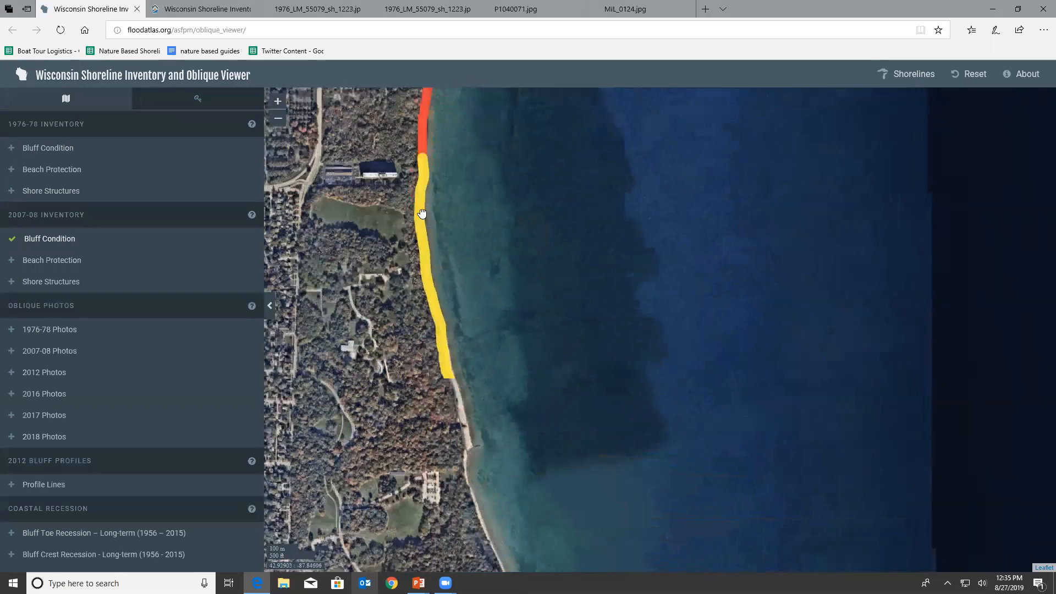
pyautogui.click(422, 214)
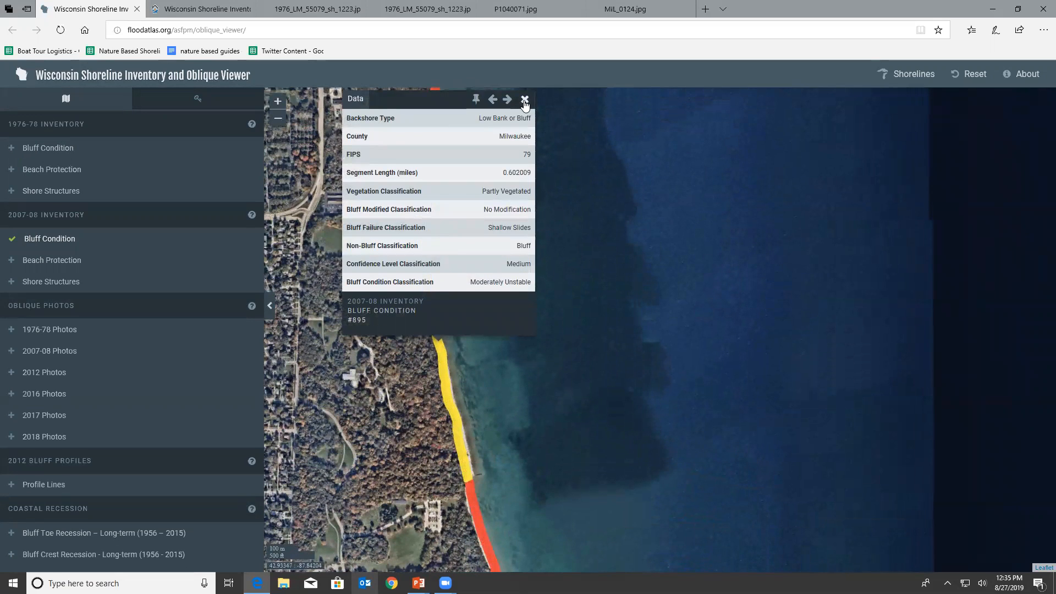
pyautogui.click(525, 100)
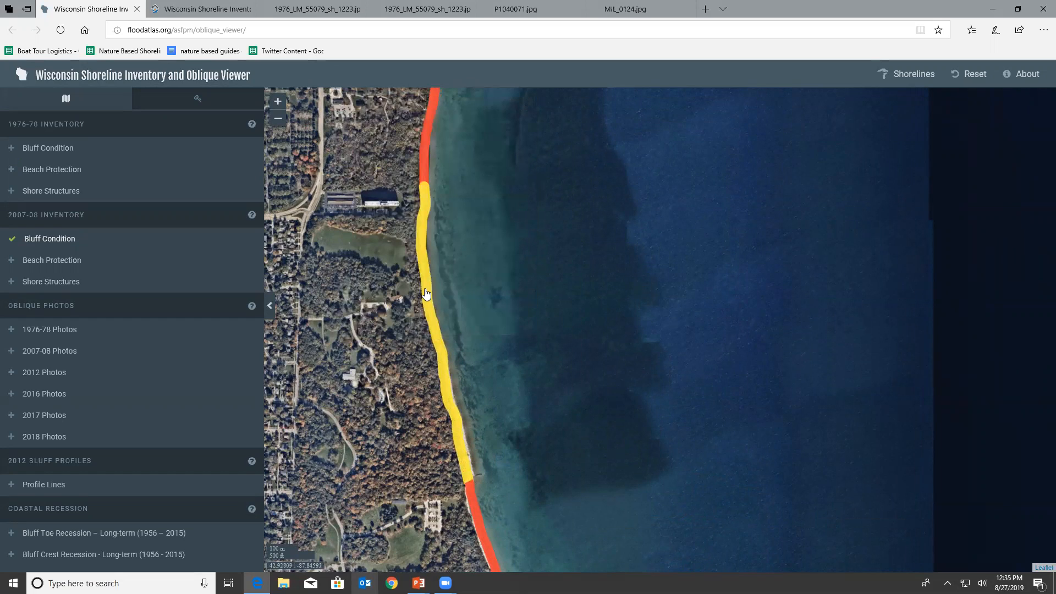
pyautogui.click(432, 296)
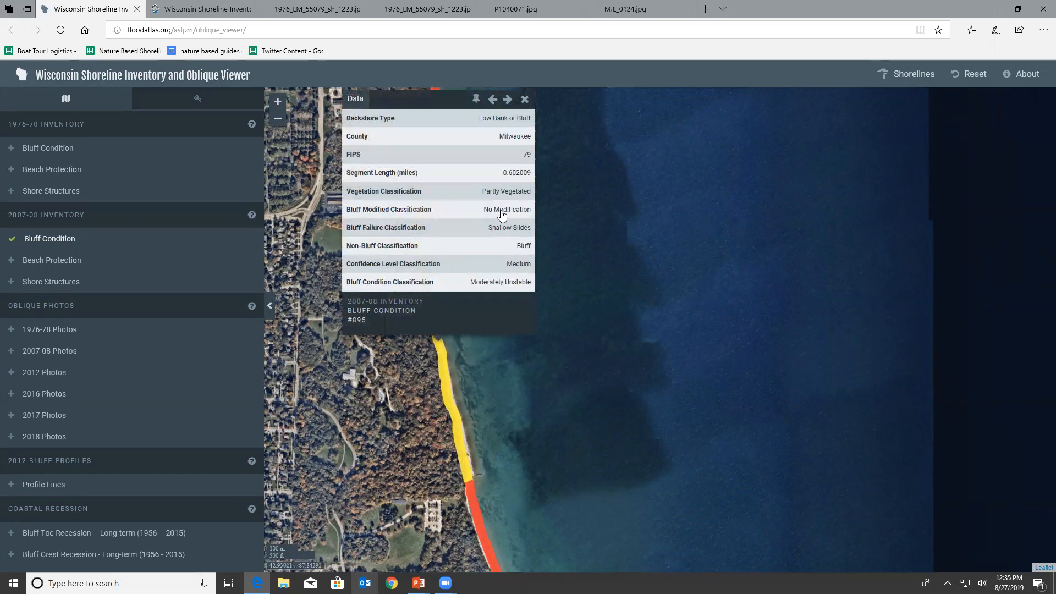
pyautogui.click(525, 102)
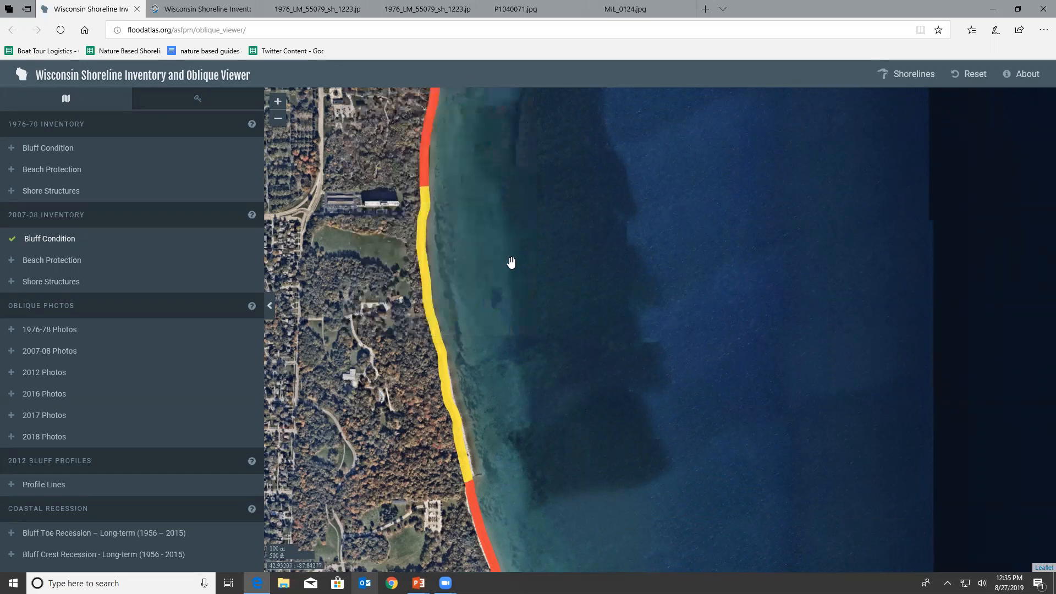
# Examine the 2007-08 bluff conditions along the neighbouring shoreline, and turn off that layer
pyautogui.scroll(-1, 498, 318)
pyautogui.scroll(-1, 540, 363)
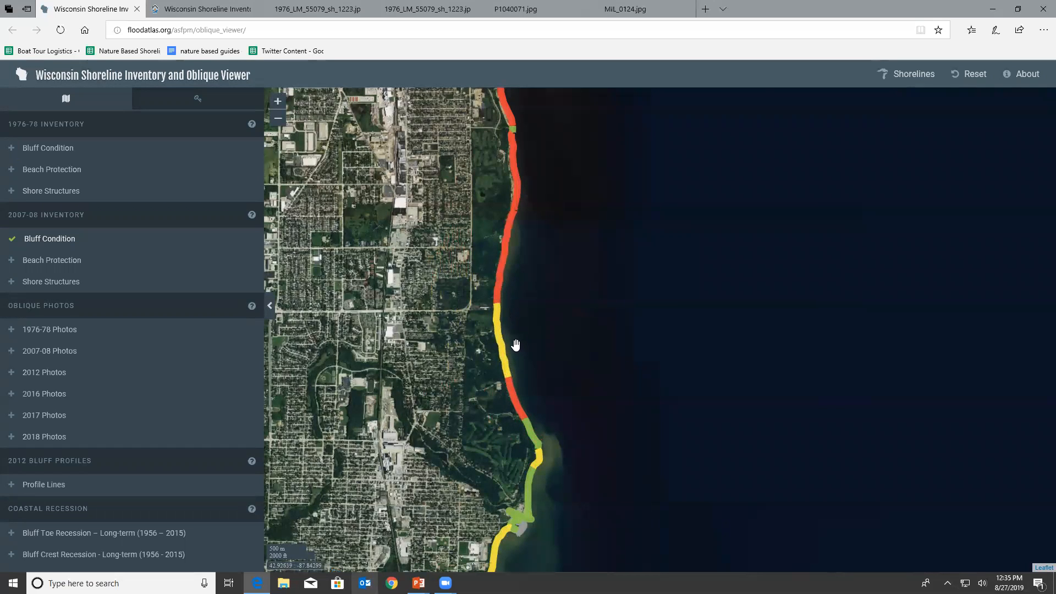
pyautogui.scroll(1, 515, 344)
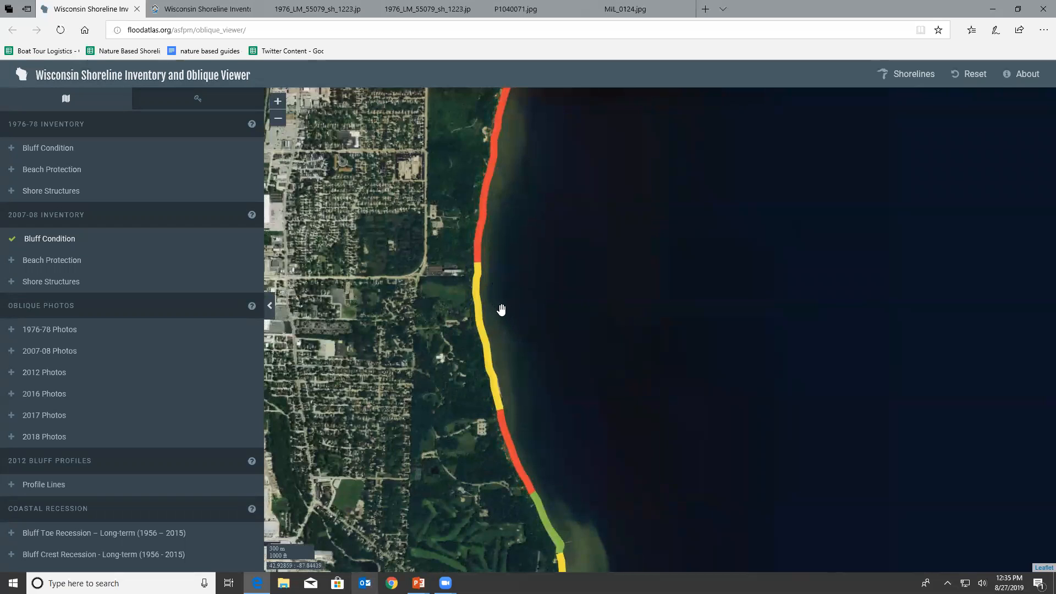
pyautogui.scroll(2, 501, 309)
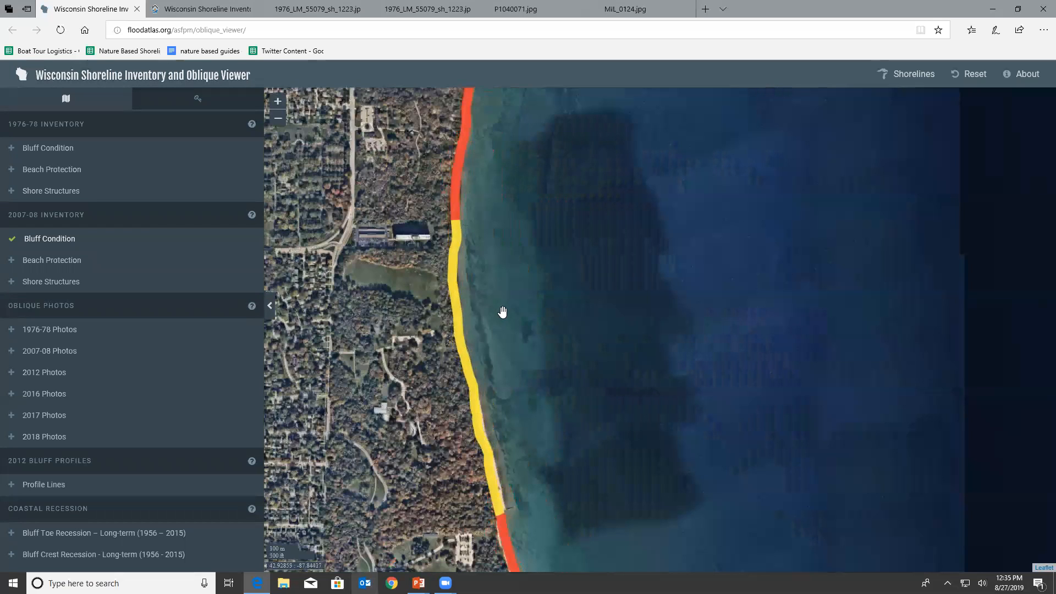
pyautogui.click(24, 243)
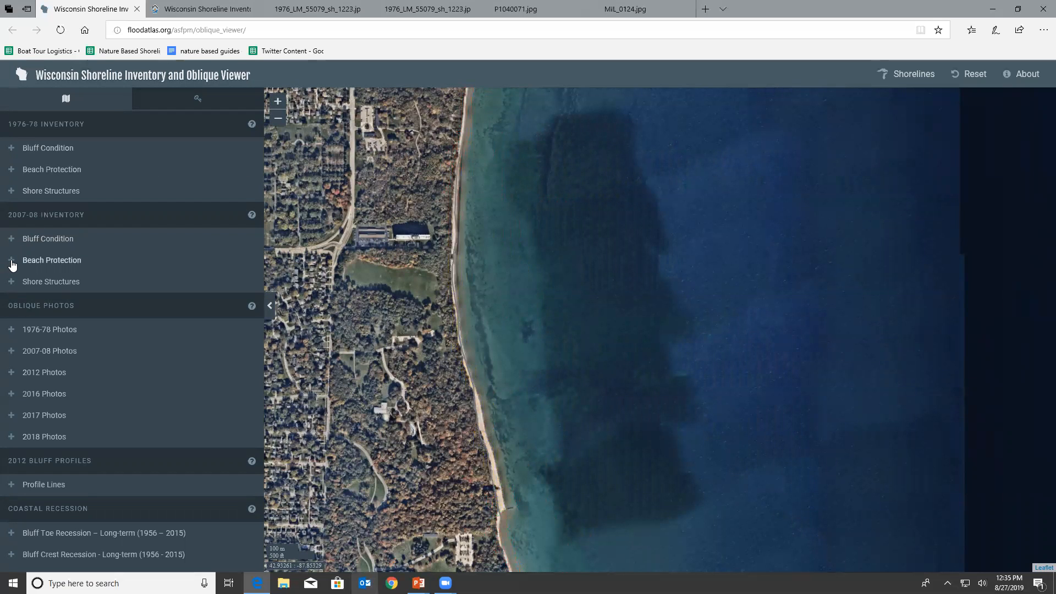
# Turn on the 2007-08 Beach Protection layer, and check its legend and the data for the shoreline segment below the bluff
pyautogui.click(13, 264)
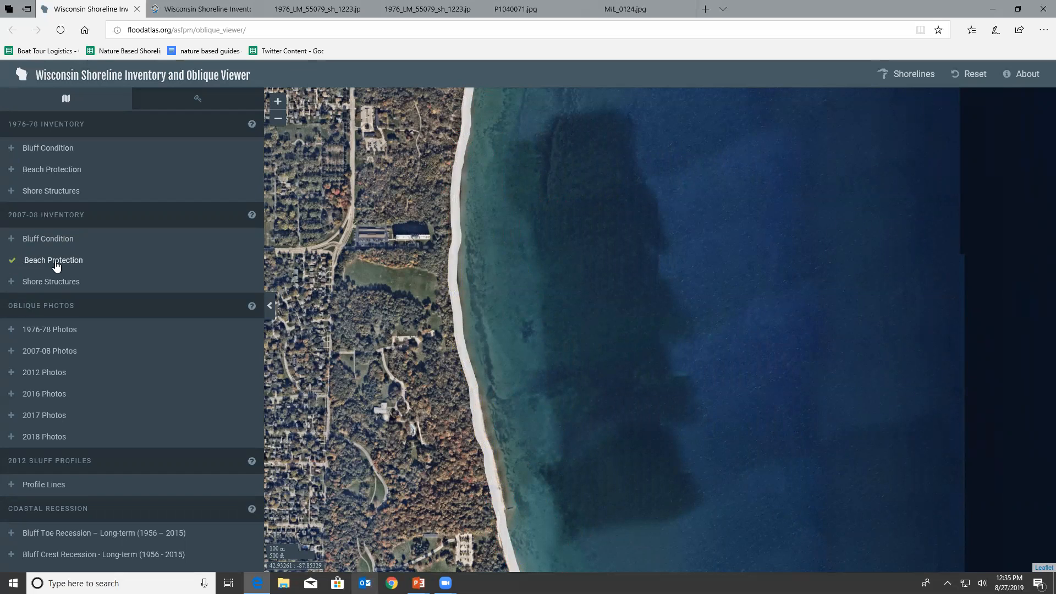
pyautogui.click(160, 102)
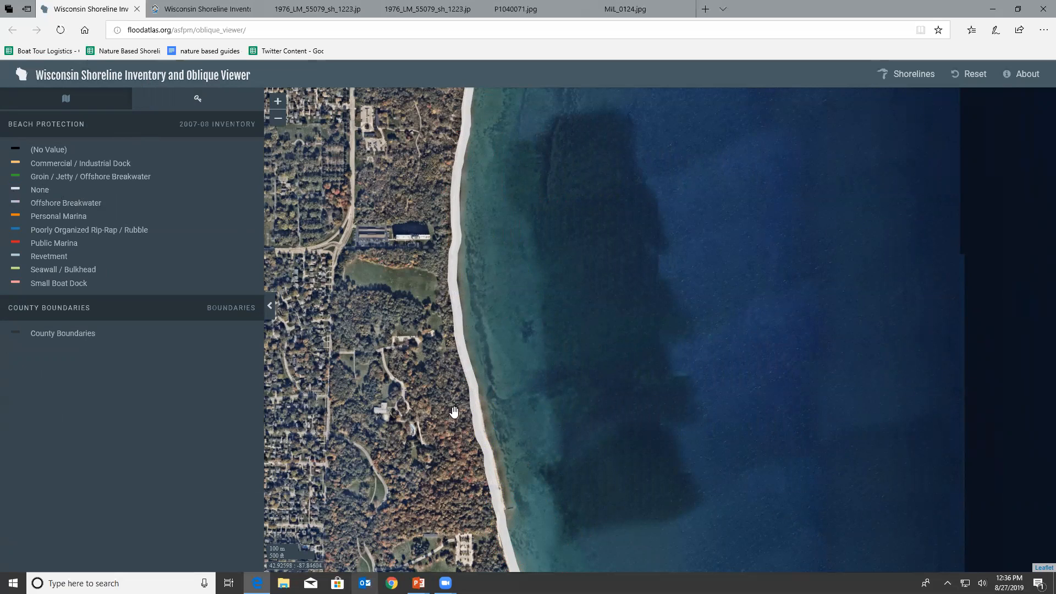
pyautogui.click(474, 404)
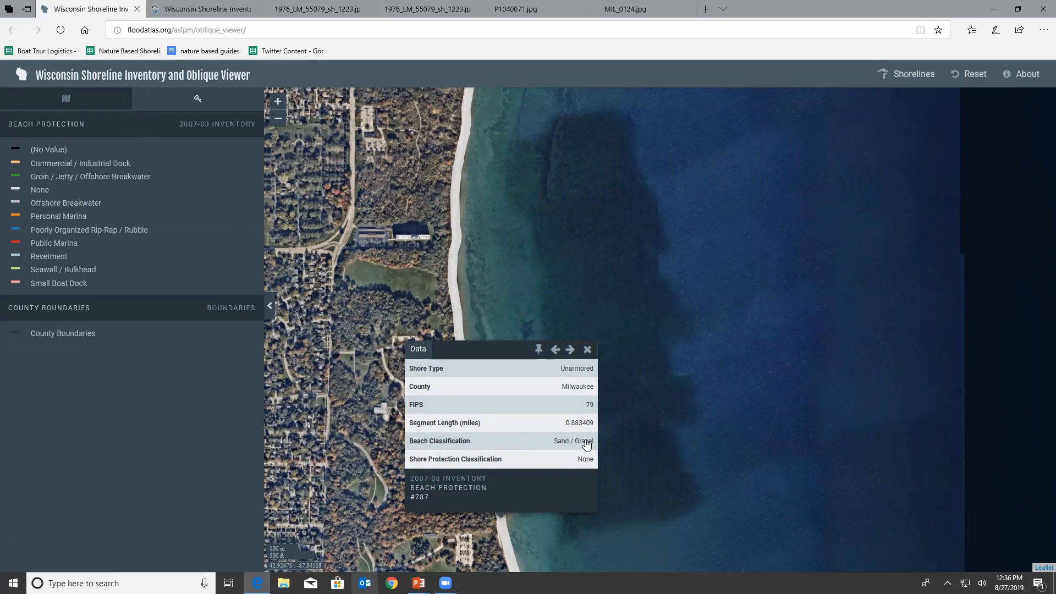
pyautogui.click(588, 350)
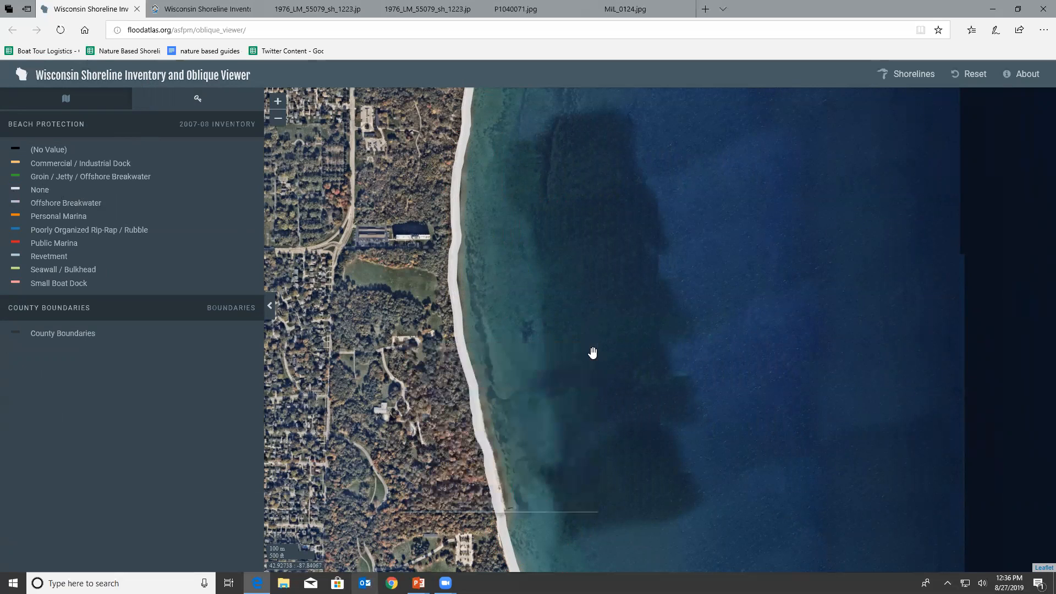
# Compare the beach protection types along the wider shoreline to the south with the legend
pyautogui.scroll(-2, 564, 360)
pyautogui.scroll(-1, 569, 365)
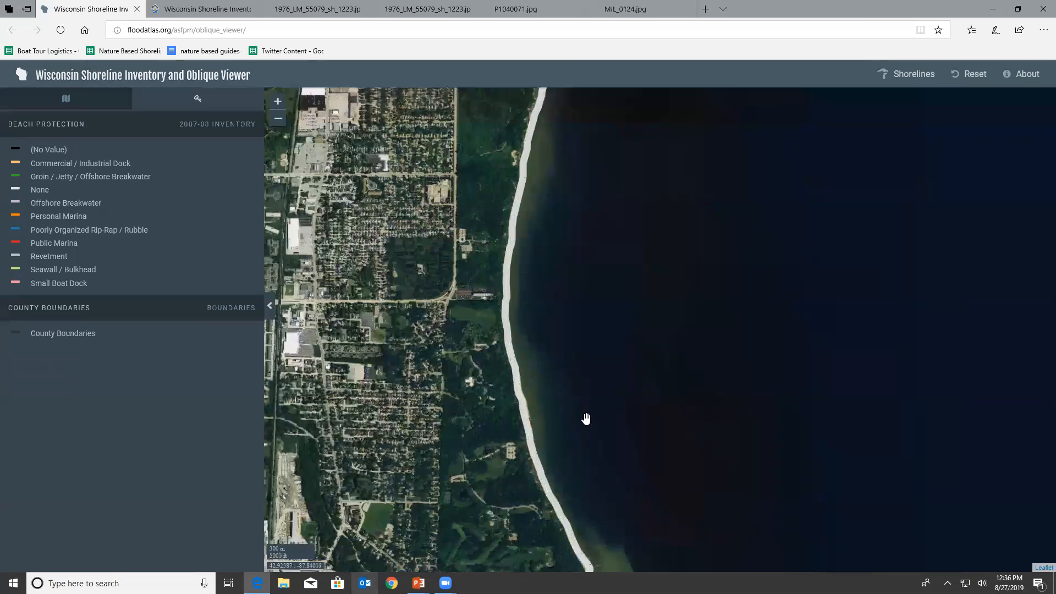
pyautogui.moveTo(566, 286); pyautogui.dragTo(555, 197)
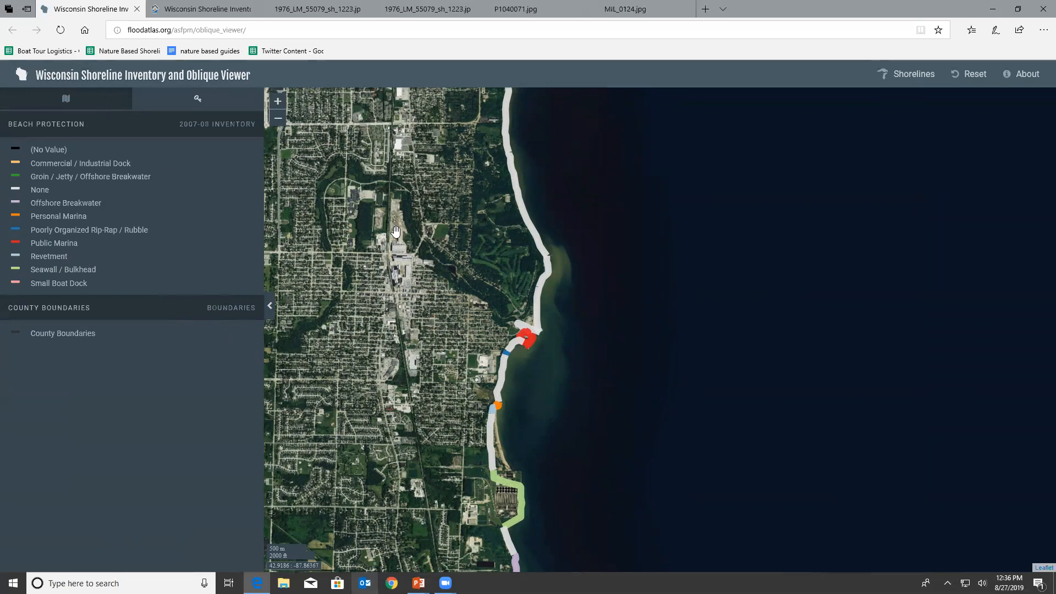
pyautogui.scroll(-1, 417, 245)
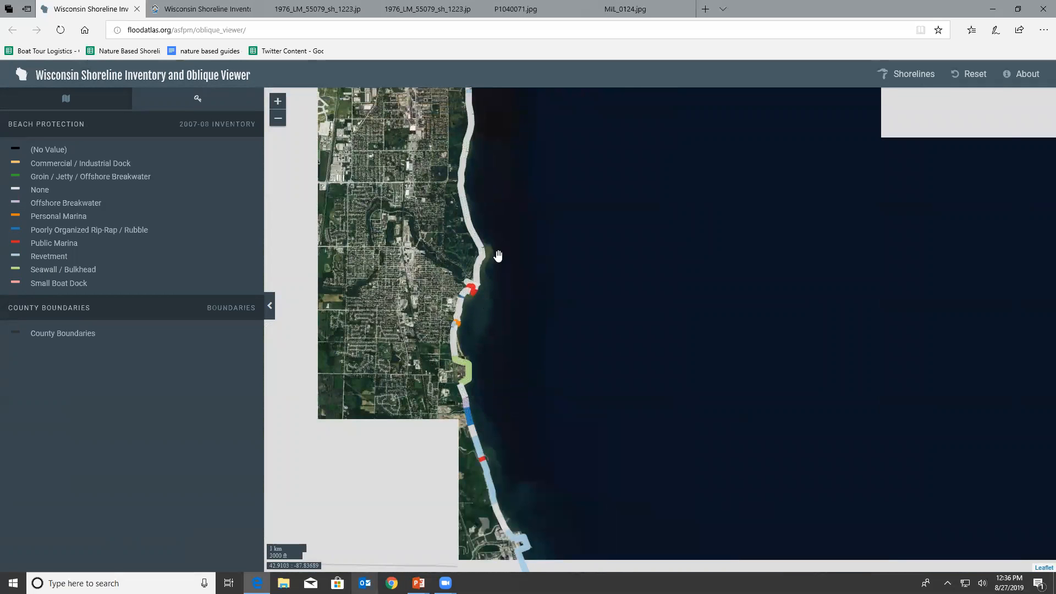
pyautogui.scroll(1, 472, 179)
pyautogui.scroll(1, 470, 220)
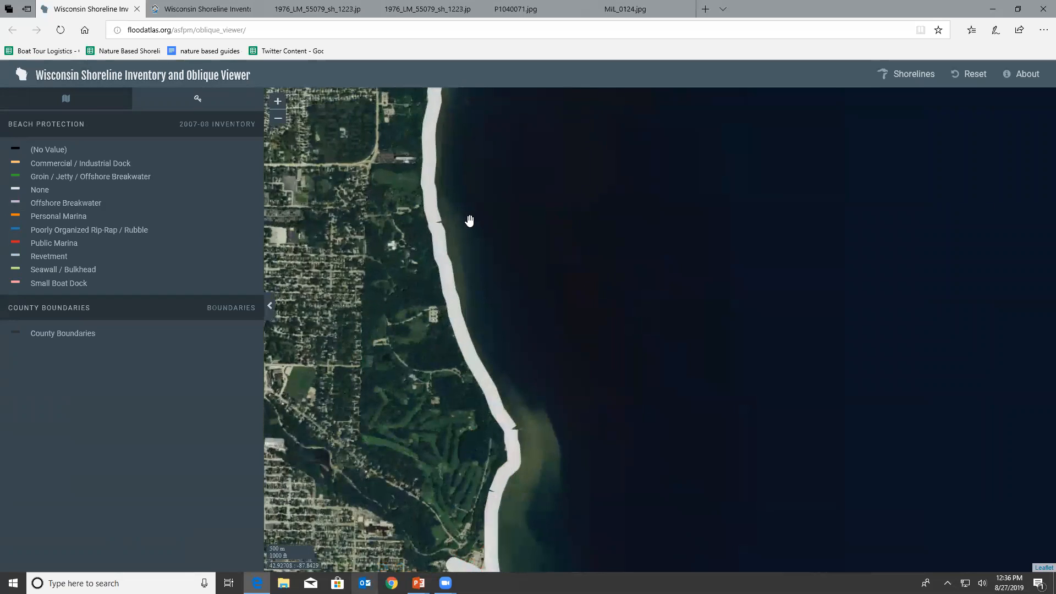
# Turn off the 2007-08 Beach Protection layer and bring the Coastal Recession layers into view
pyautogui.click(77, 106)
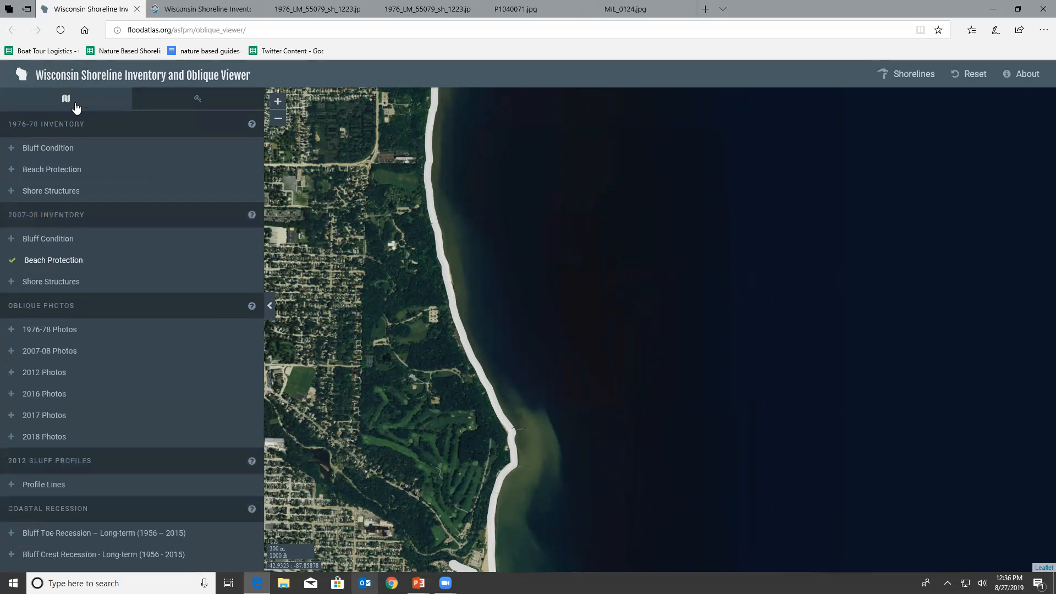
pyautogui.click(12, 260)
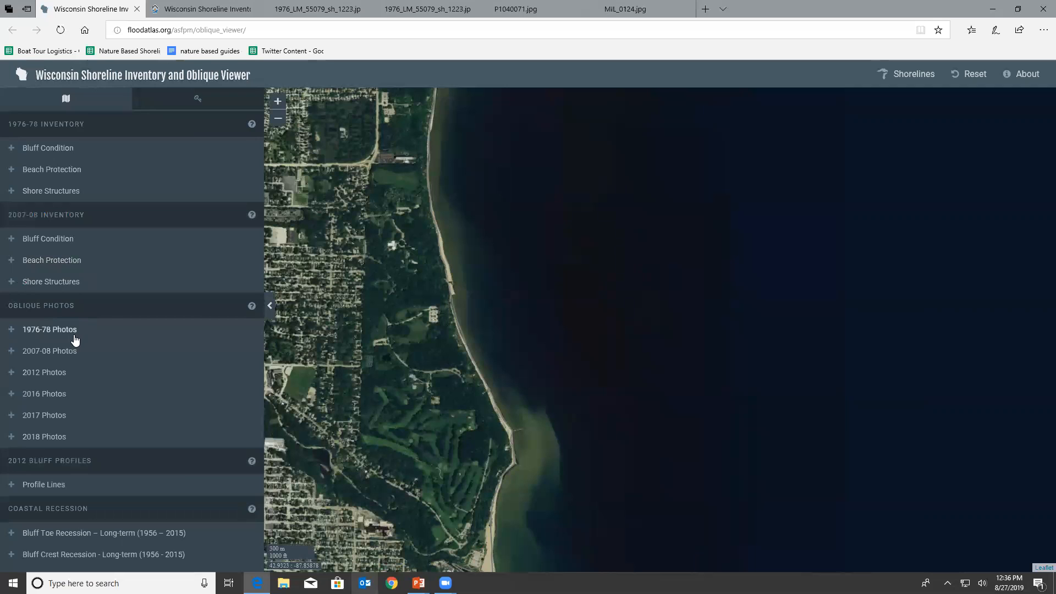
pyautogui.scroll(-4, 110, 337)
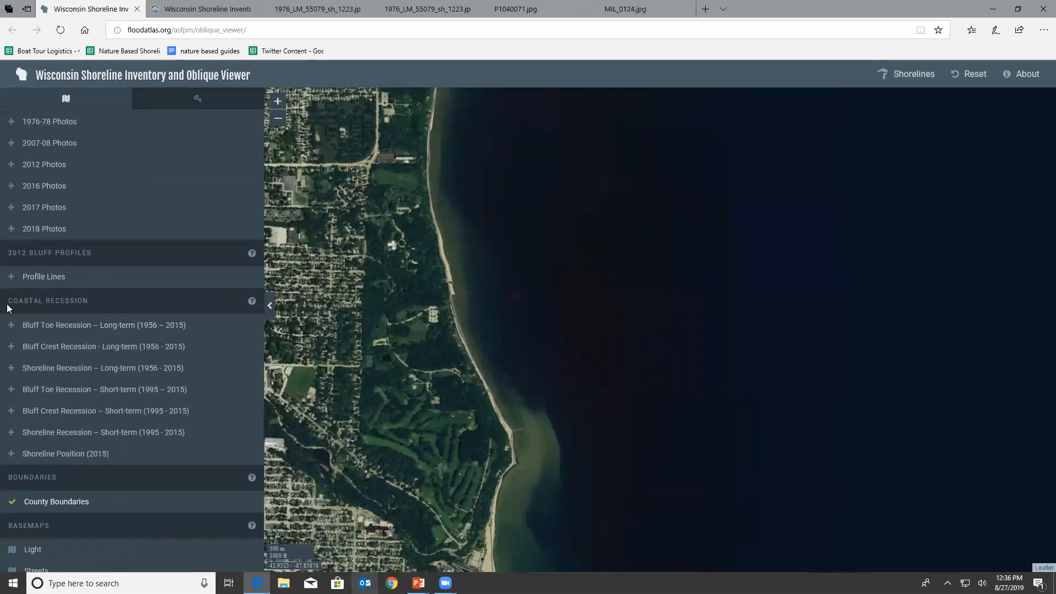
# Turn on the Bluff Crest Recession - Long-term (1956 - 2015) layer and read the Coastal Recession documentation on definitions, data layers and methods
pyautogui.click(96, 348)
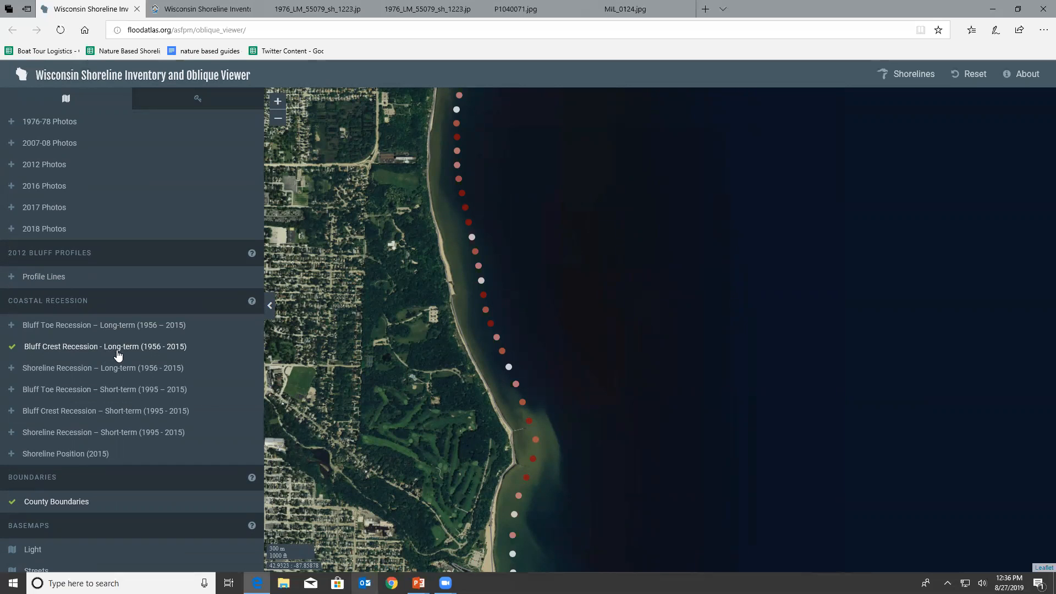
pyautogui.click(251, 302)
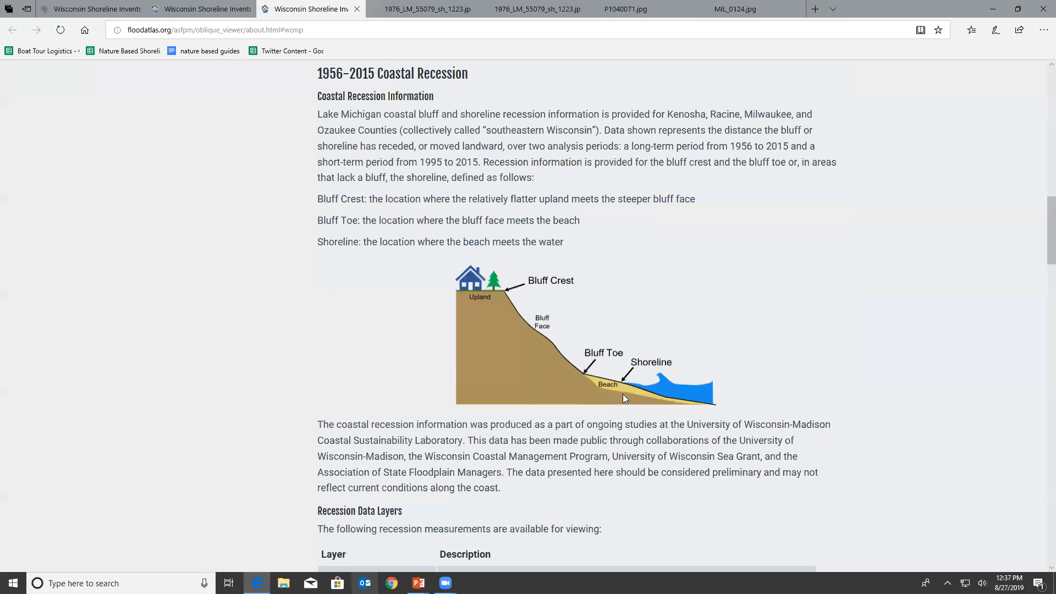
pyautogui.scroll(-10, 622, 398)
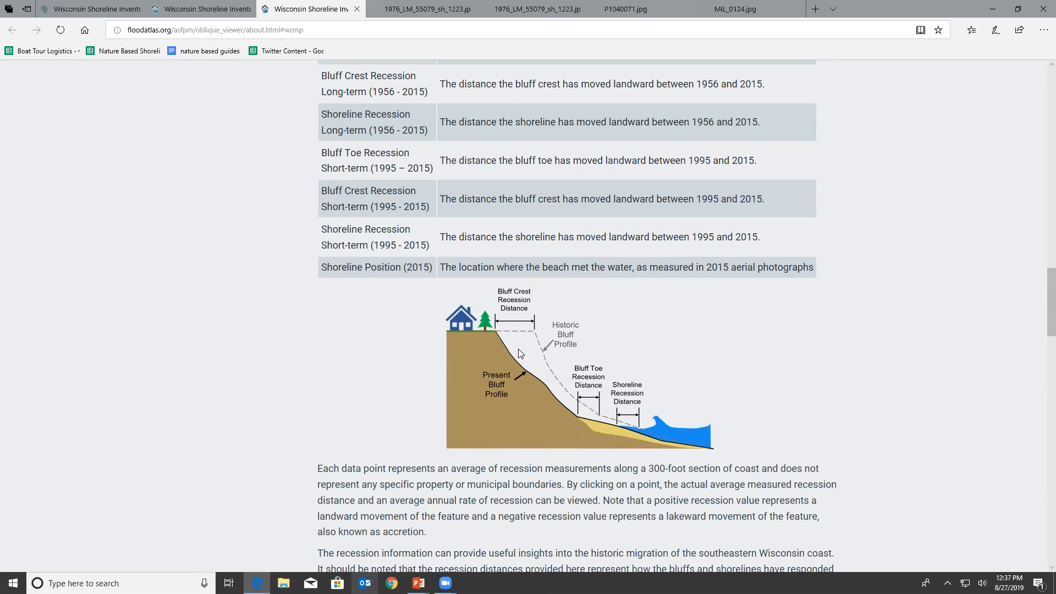
pyautogui.scroll(-10, 637, 421)
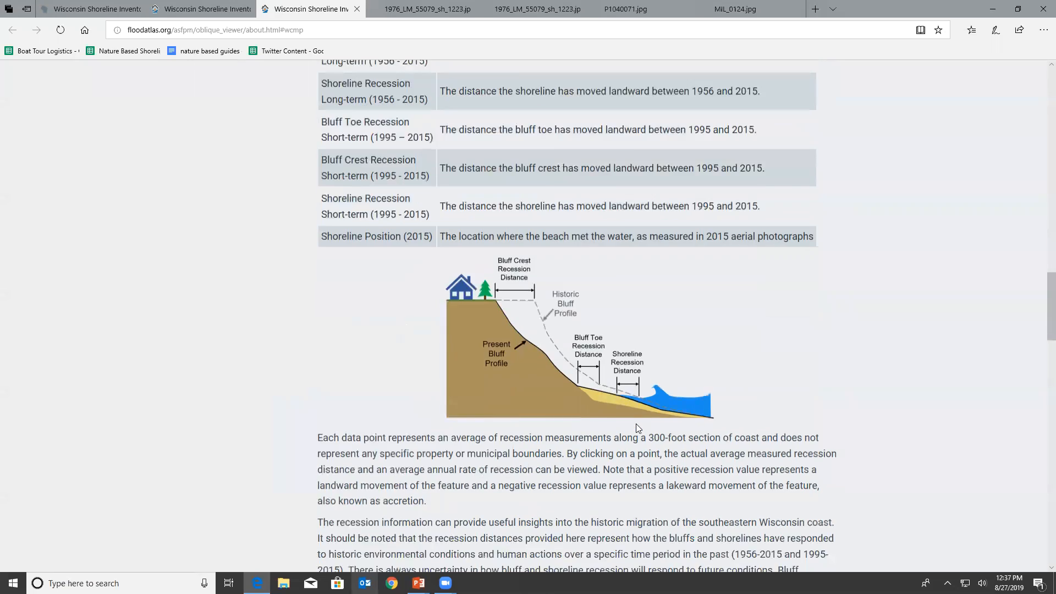
pyautogui.scroll(-1, 642, 434)
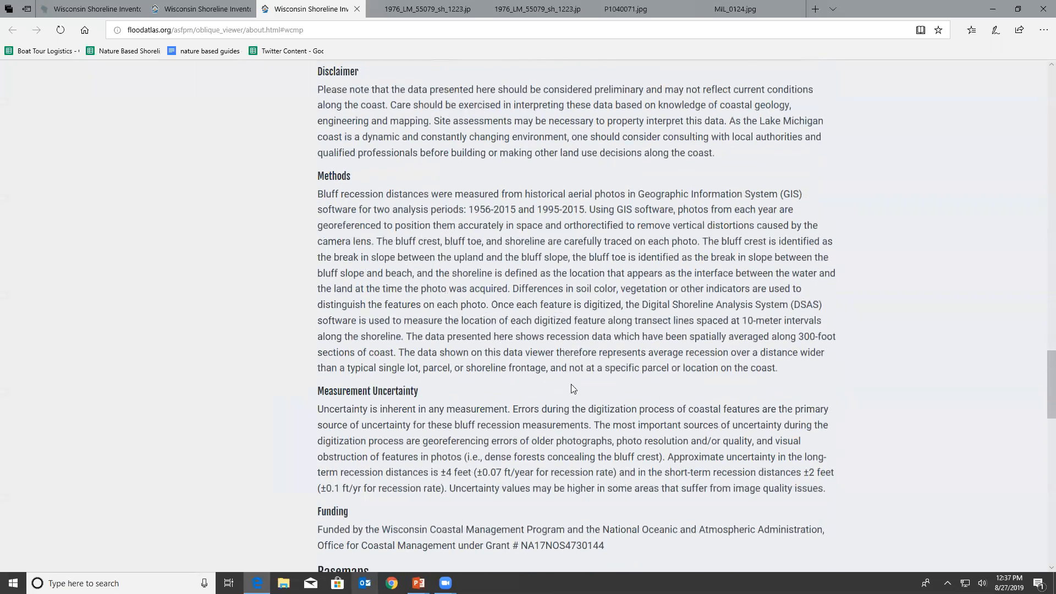
# Return to the map, check the long-term bluff crest recession legend, and view the recession data of a Greater Than 60 Feet point offshore
pyautogui.click(91, 9)
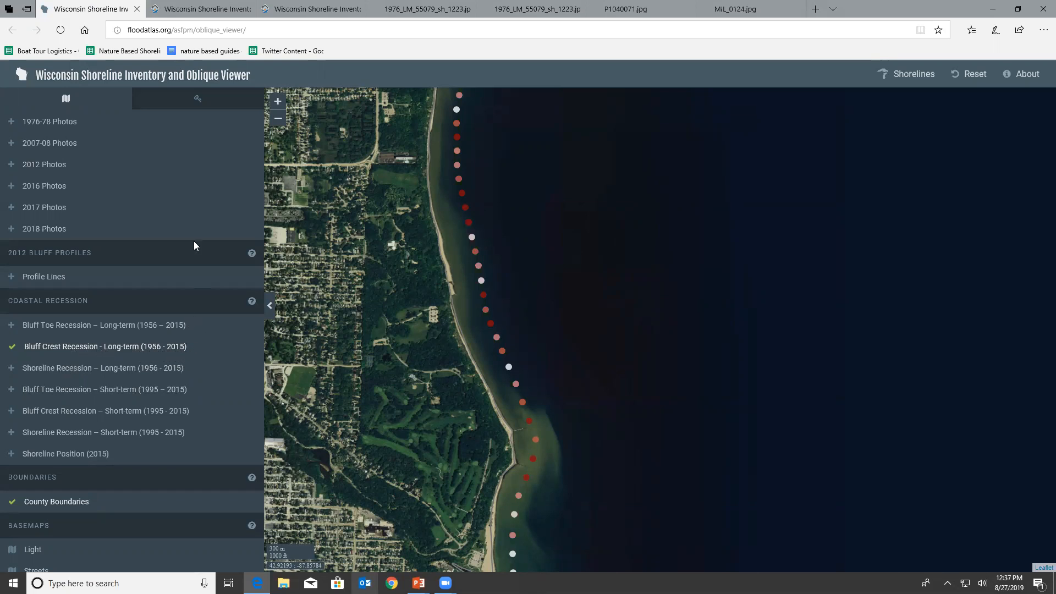
pyautogui.click(217, 100)
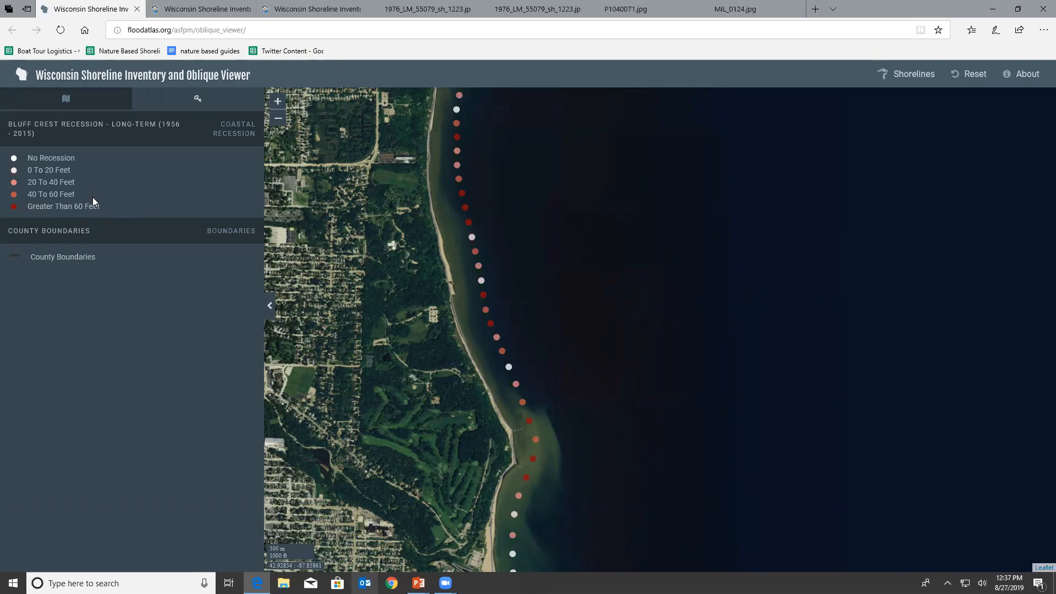
pyautogui.scroll(1, 461, 196)
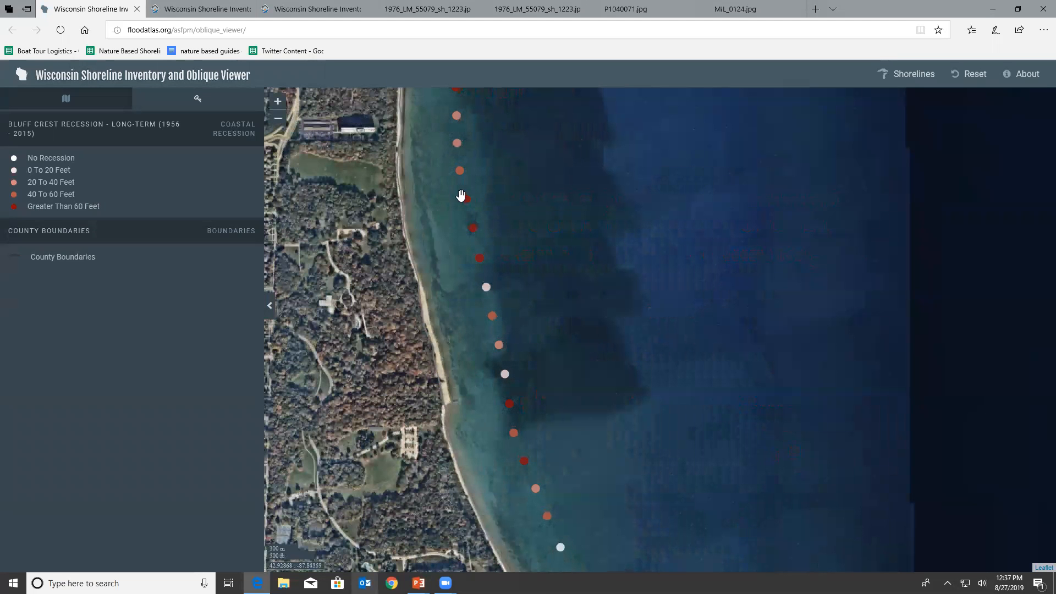
pyautogui.scroll(1, 465, 205)
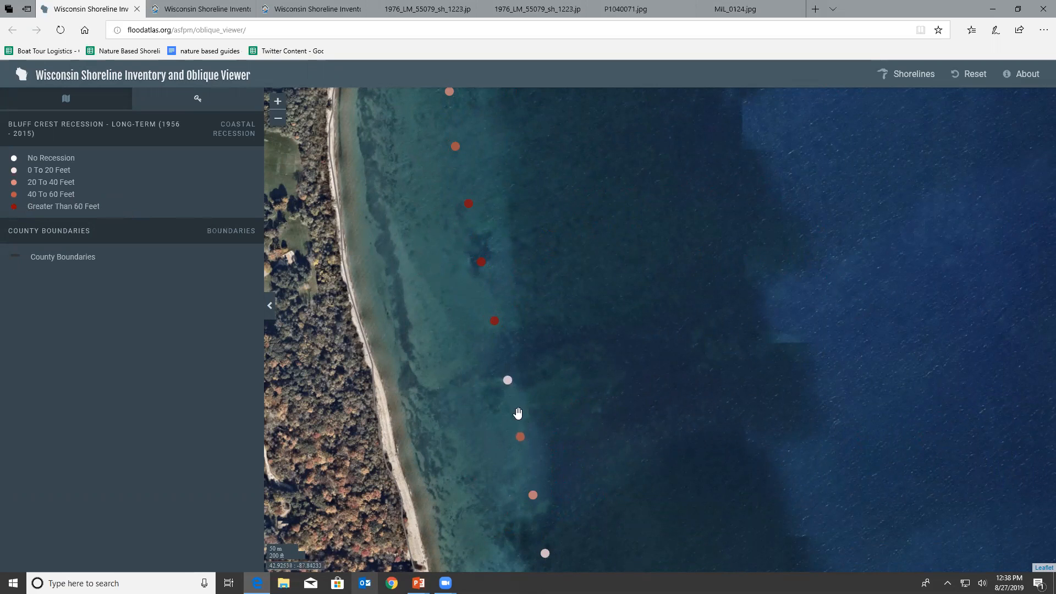
pyautogui.click(482, 268)
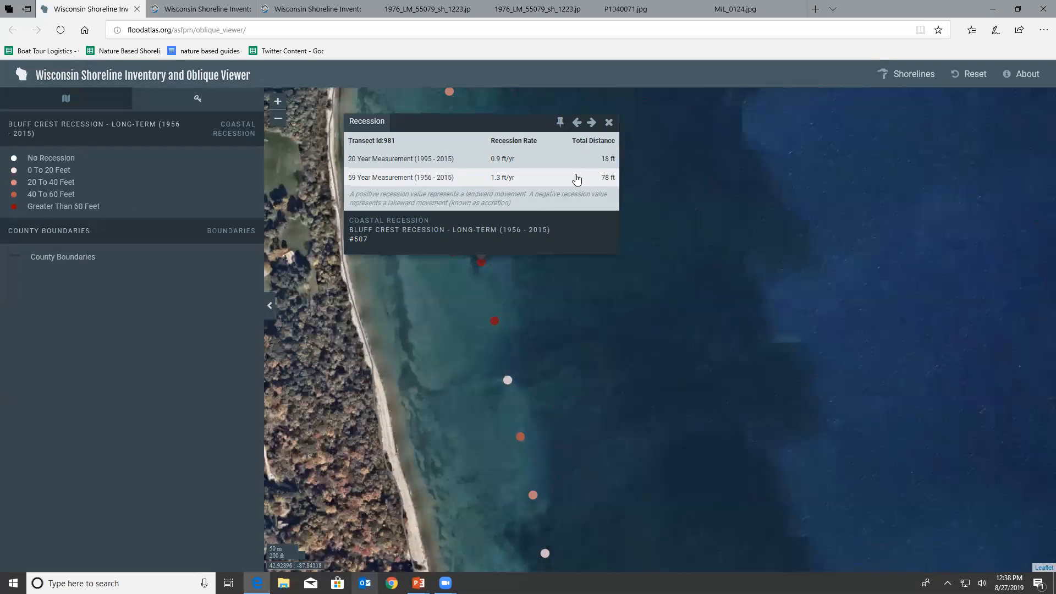
# Turn on the Bluff Crest Recession – Short-term (1995 - 2015) layer, display its legend, and close the Recession data popup
pyautogui.click(89, 105)
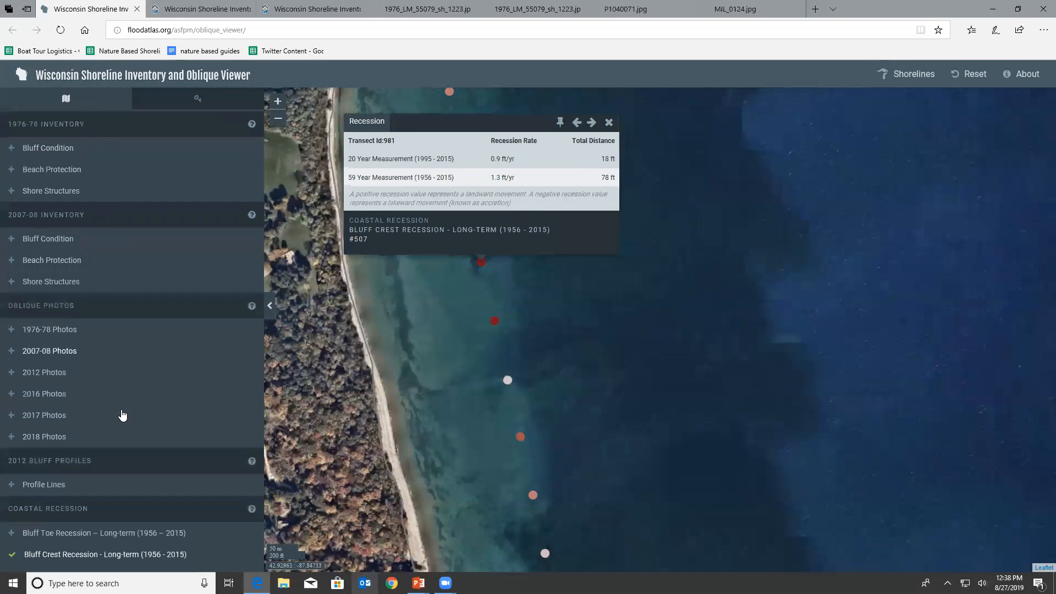
pyautogui.scroll(-3, 62, 468)
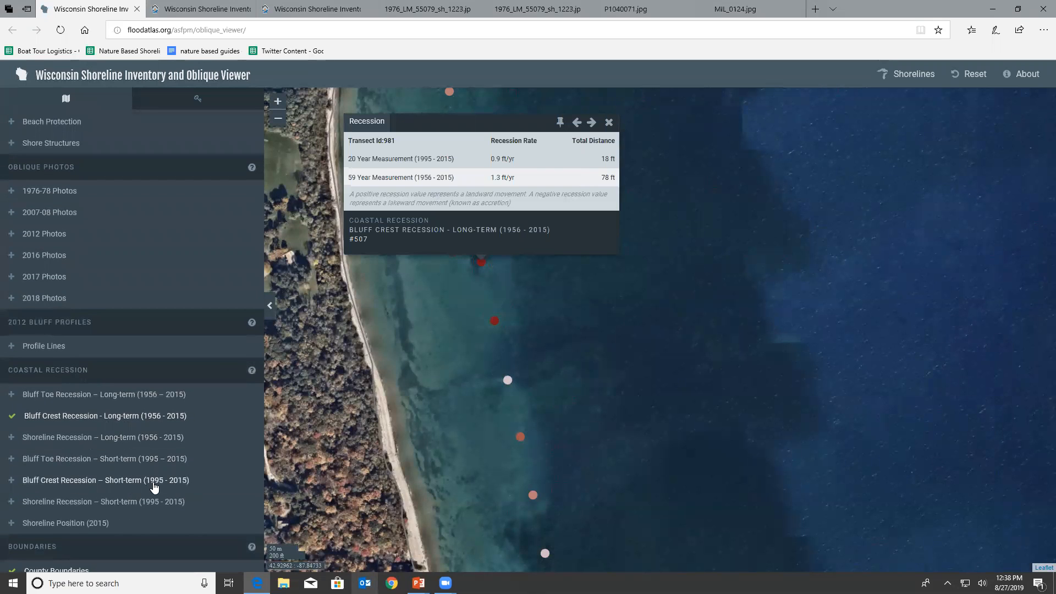
pyautogui.click(113, 480)
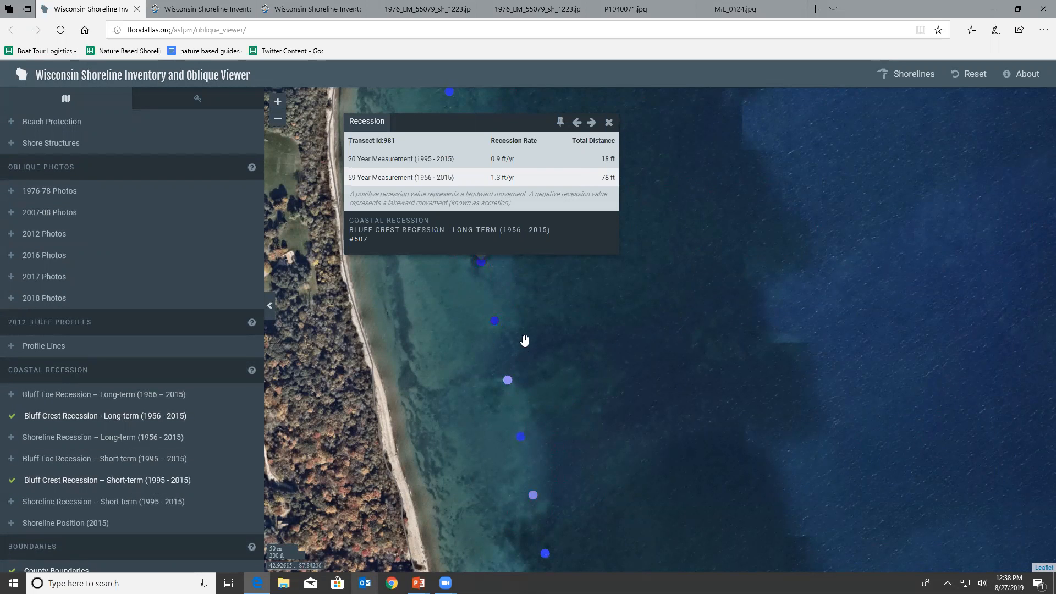
pyautogui.click(216, 104)
pyautogui.click(609, 122)
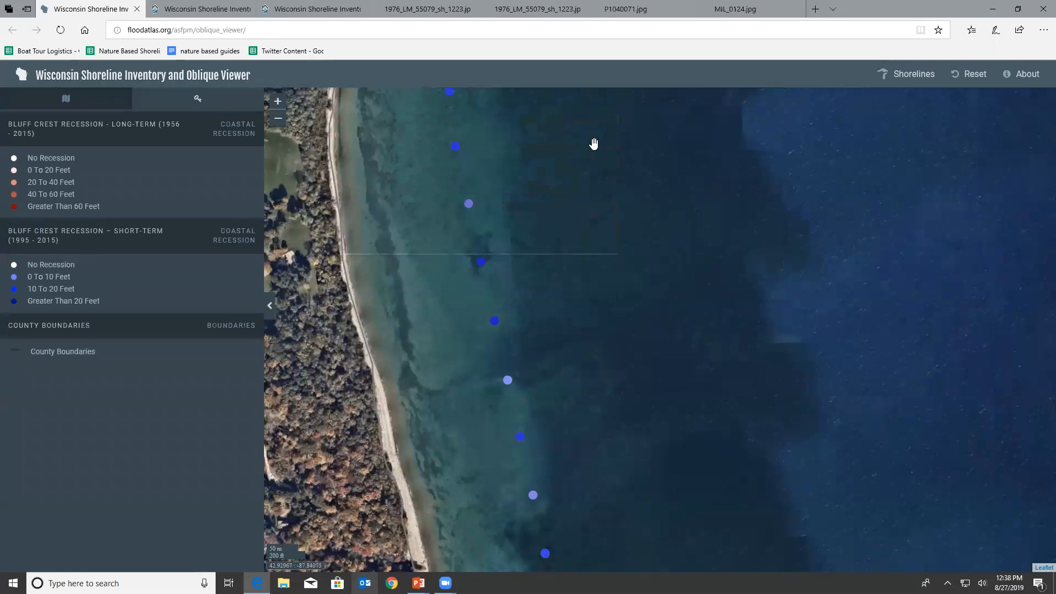
# Compare the short-term bluff crest recession points along the wider shoreline with the legend
pyautogui.scroll(-1, 515, 303)
pyautogui.scroll(-1, 516, 303)
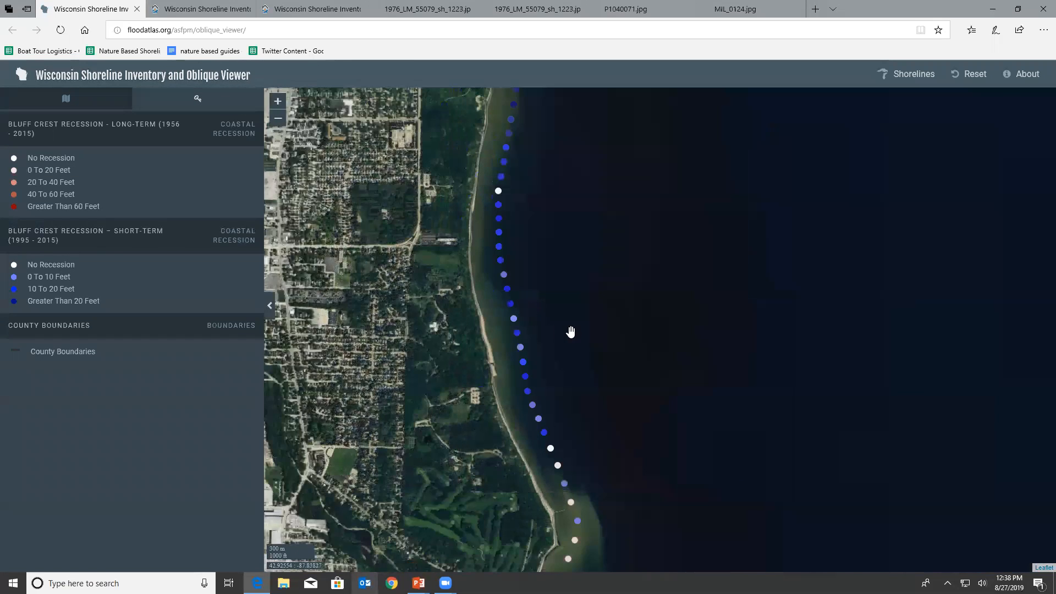
pyautogui.scroll(-1, 570, 330)
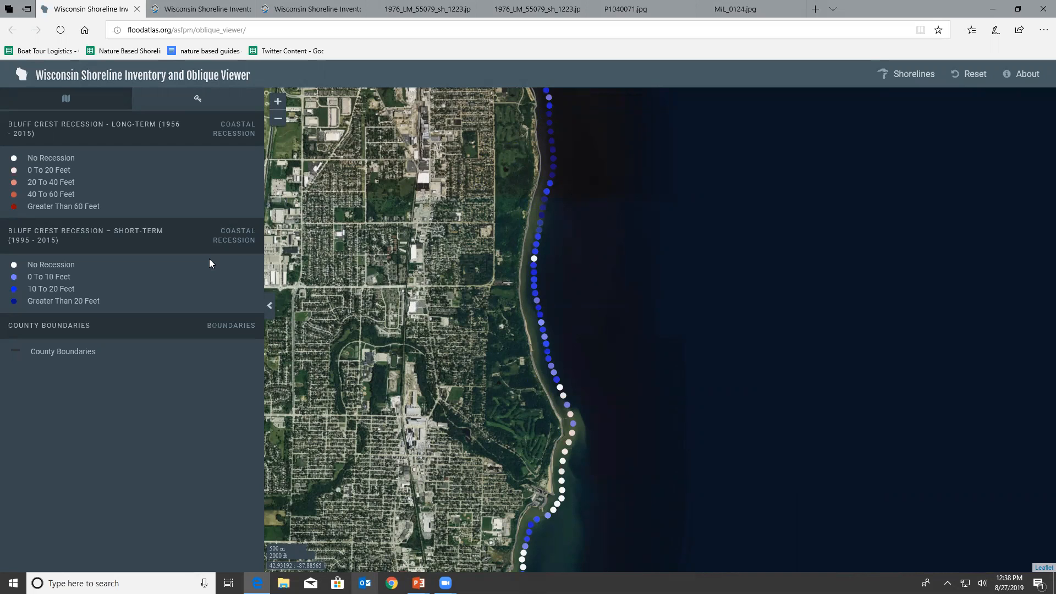
# Open the viewer's About page with the data downloads and dataset descriptions
pyautogui.click(1032, 72)
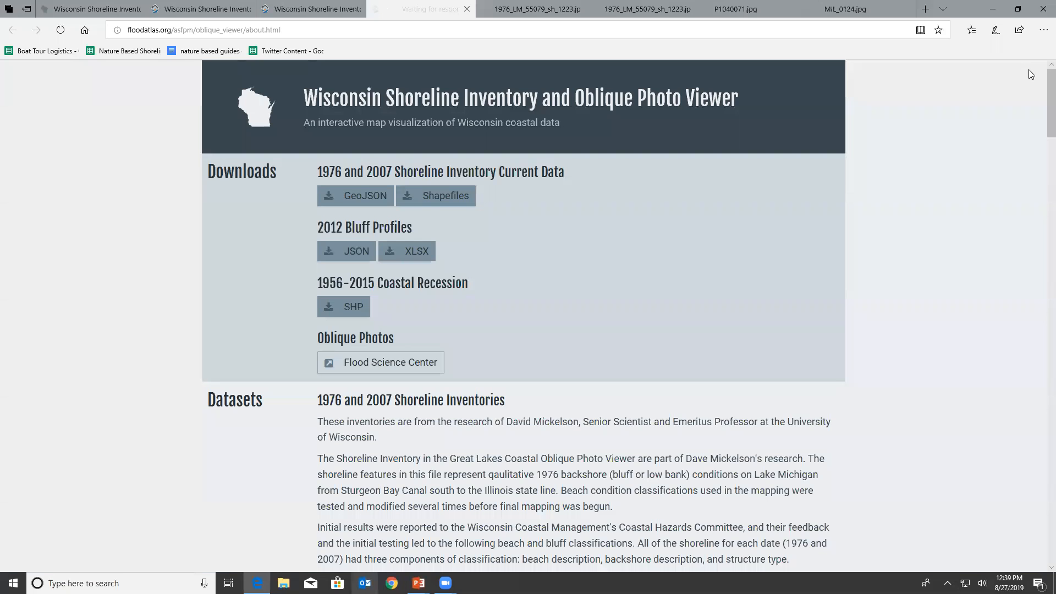